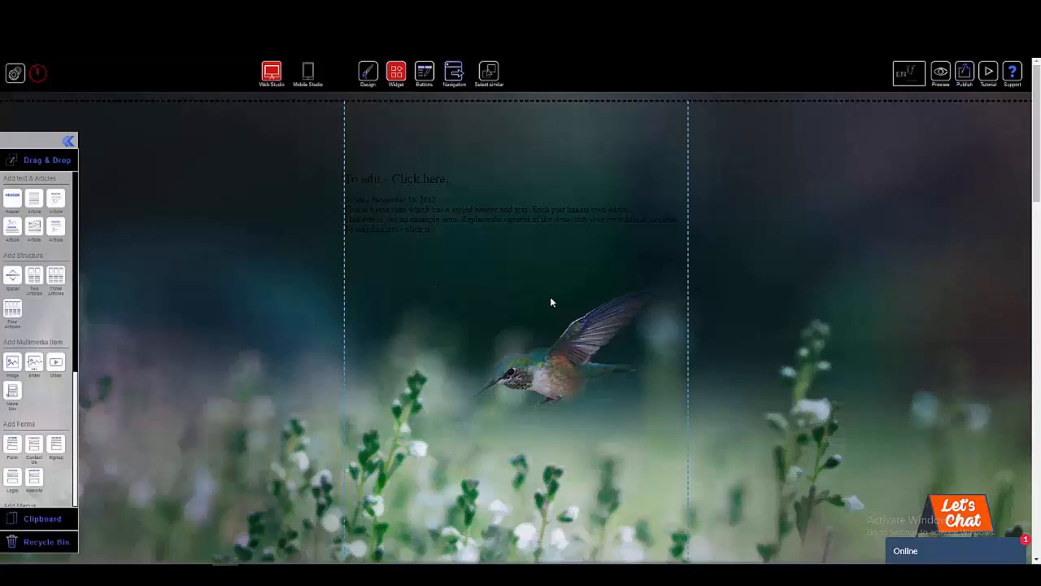
- Open the text article above the hummingbird for editing and add the line "Hello World! :)" at the end of its body text
mouse_move(642, 214)
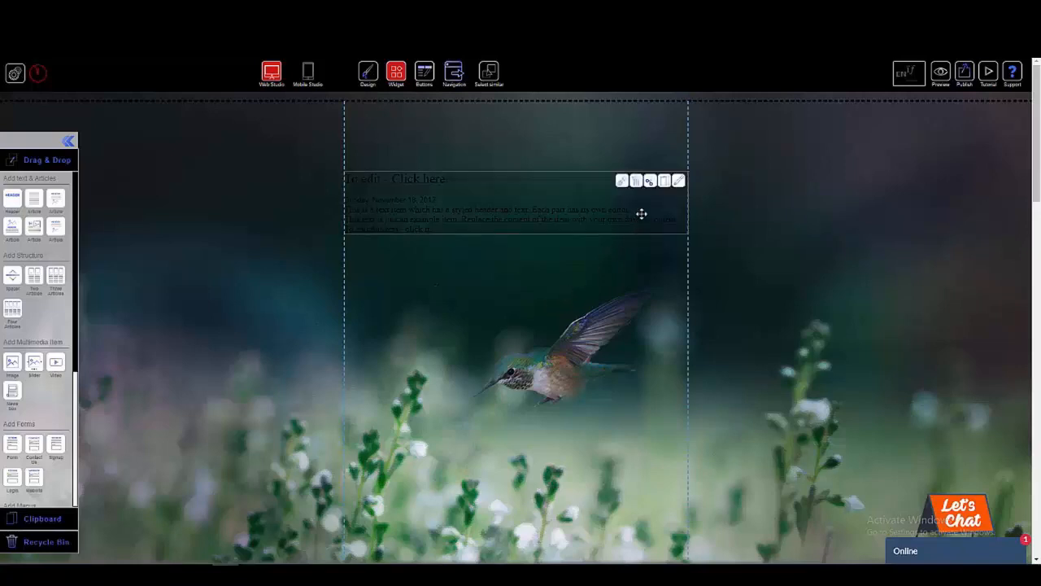
click(679, 181)
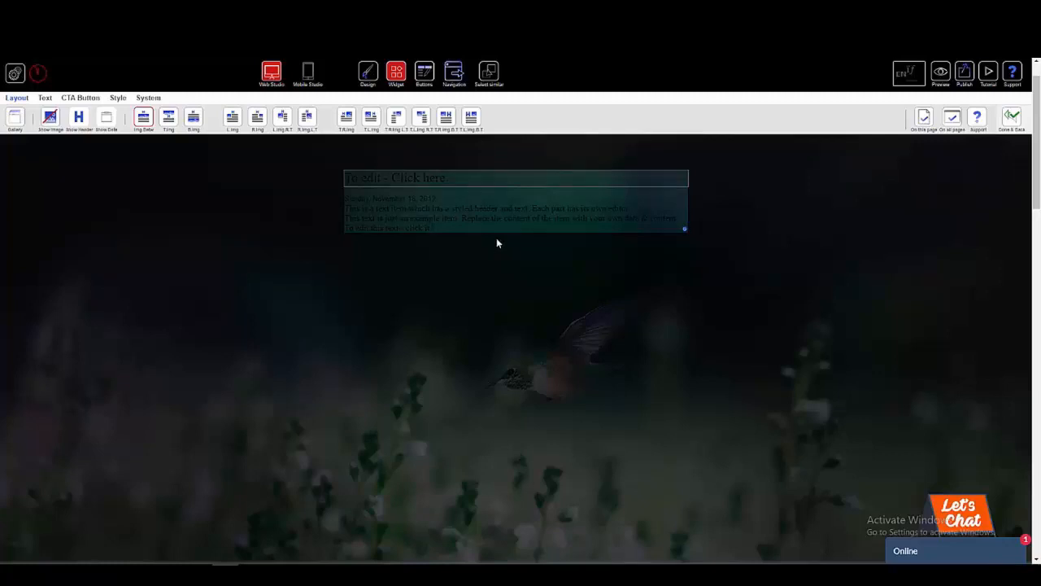
key(Return)
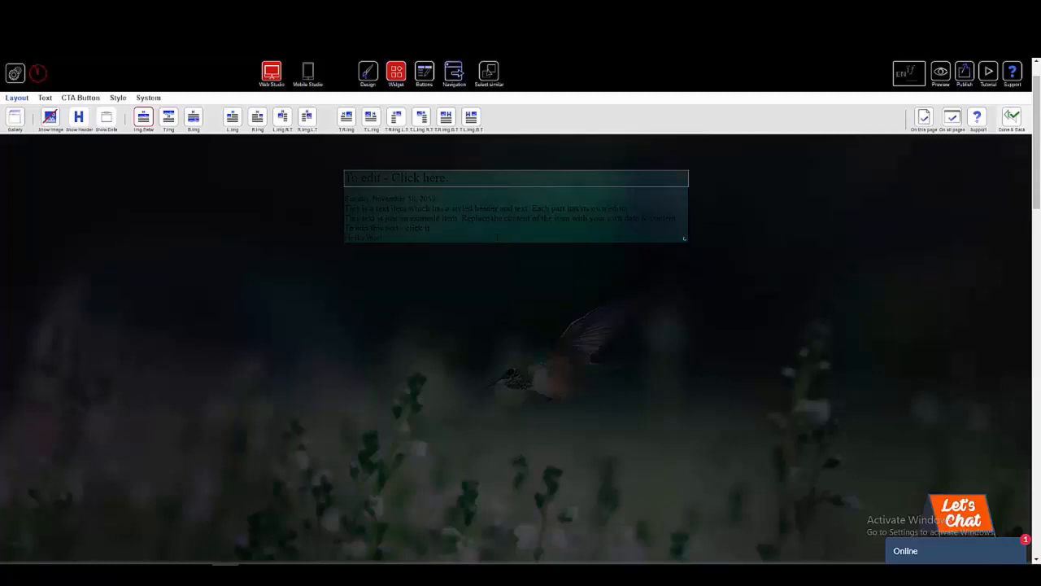
text(Hello World!)
- Add the heaviest upright style of the Asap font to the article's available fonts from the font library
click(46, 98)
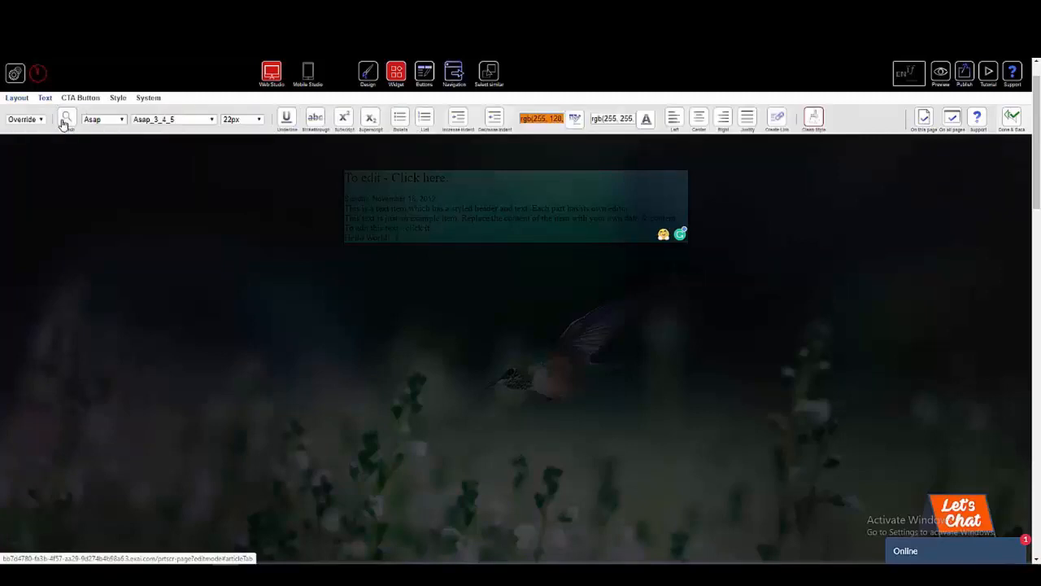
click(67, 119)
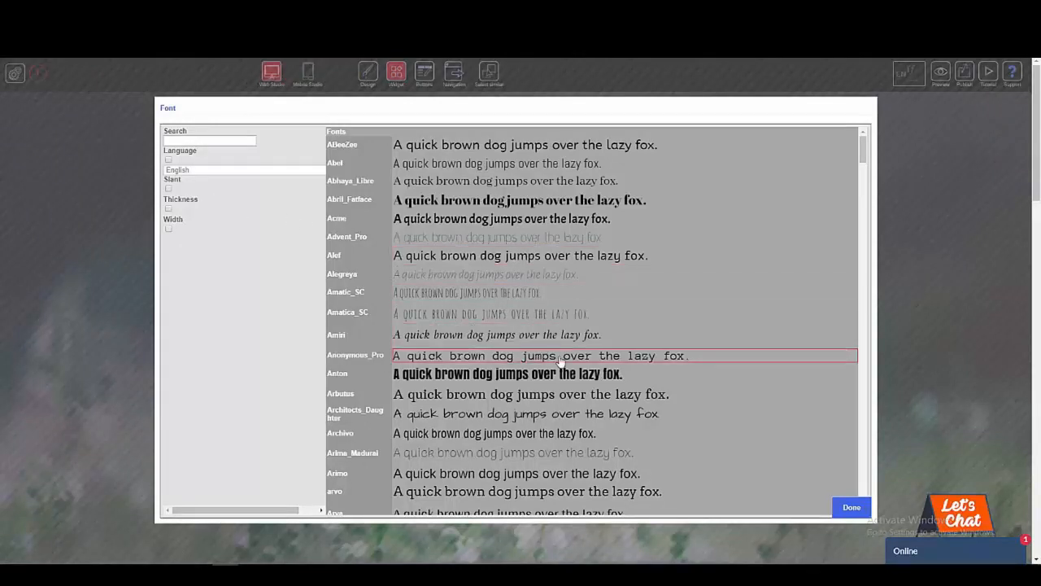
scroll(559, 360, down, 2)
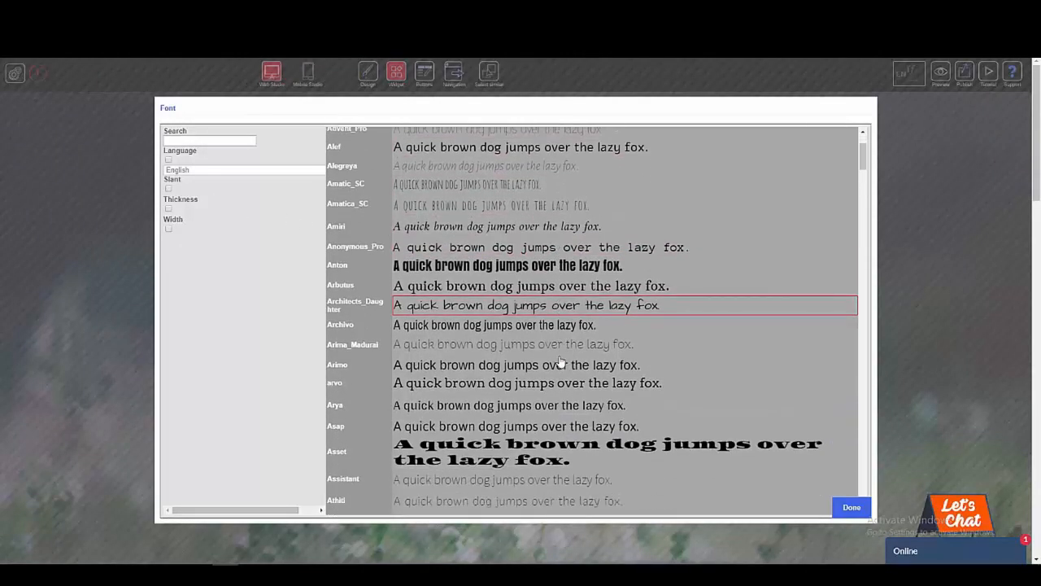
scroll(560, 362, down, 2)
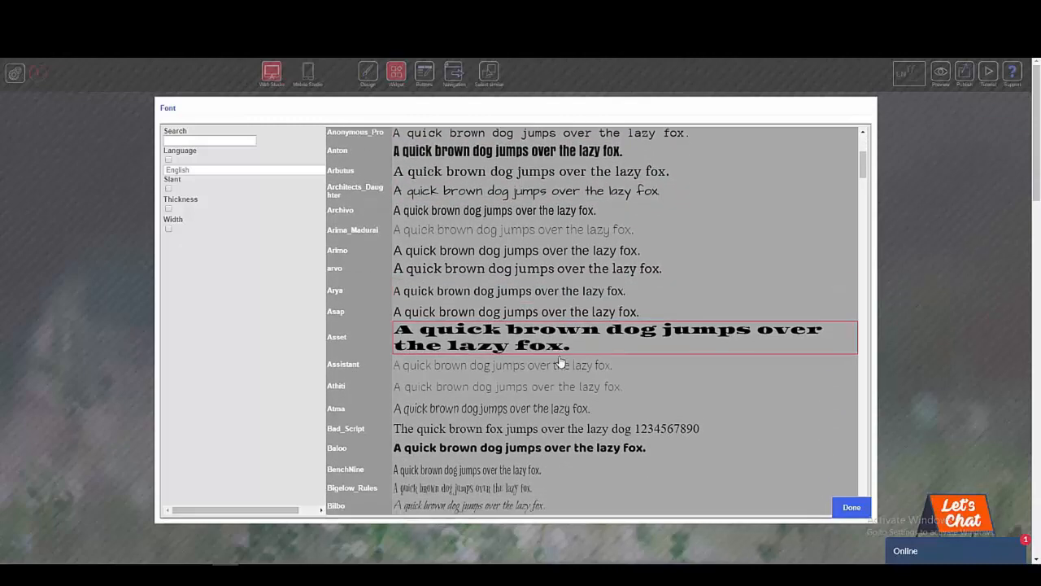
scroll(560, 361, down, 3)
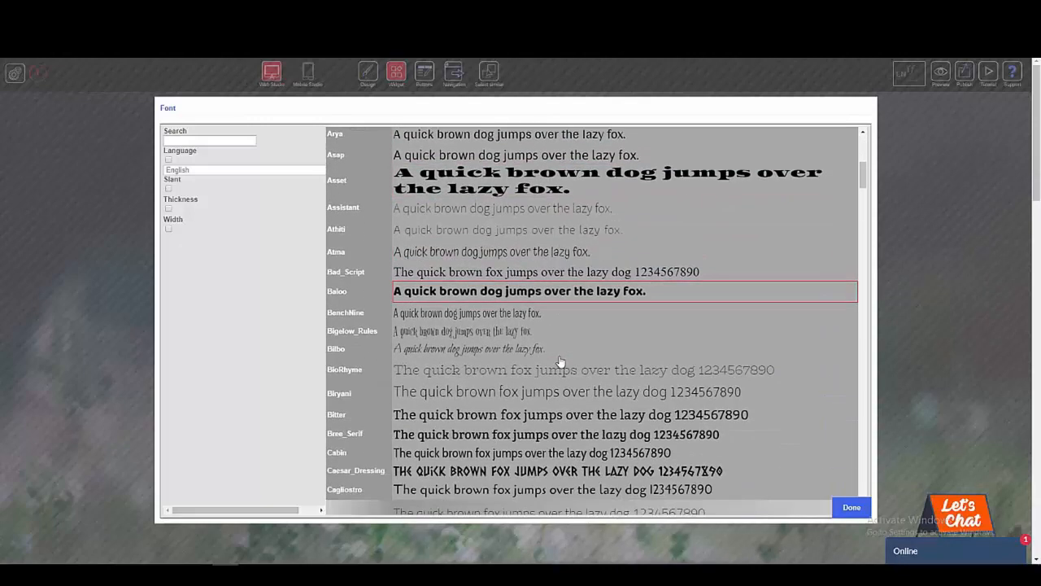
scroll(559, 360, up, 3)
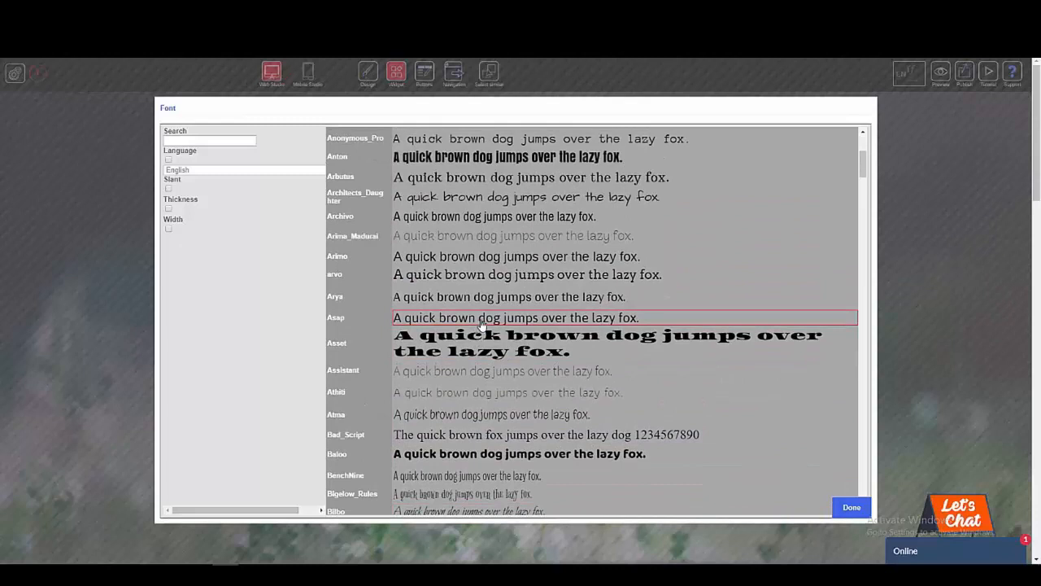
click(481, 318)
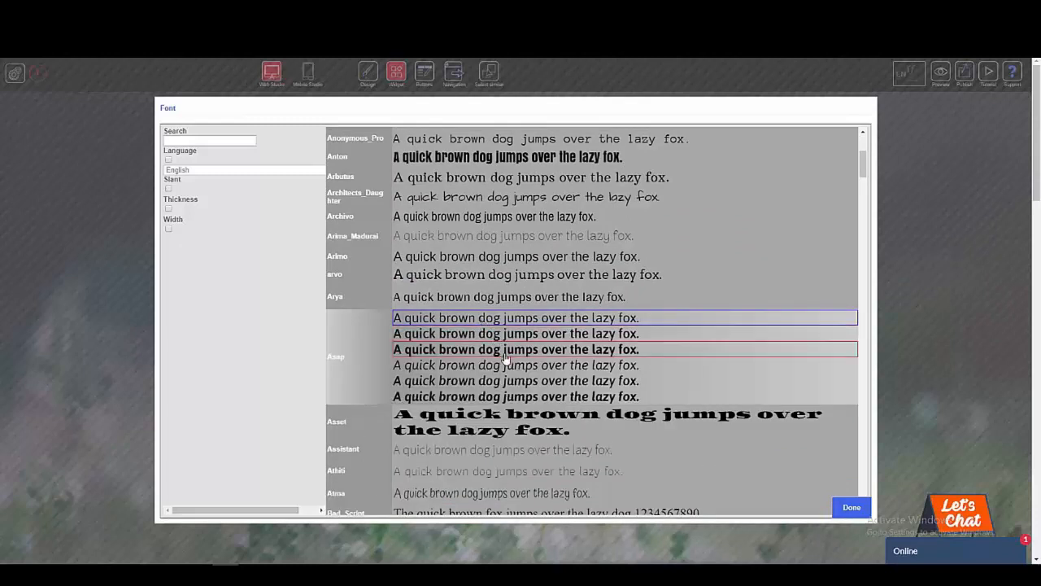
click(505, 349)
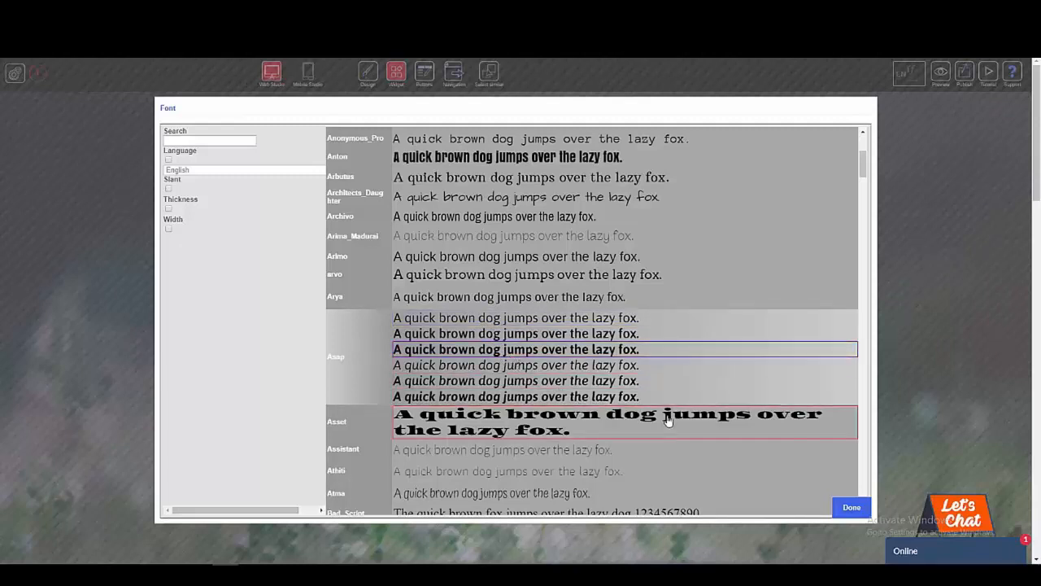
click(852, 507)
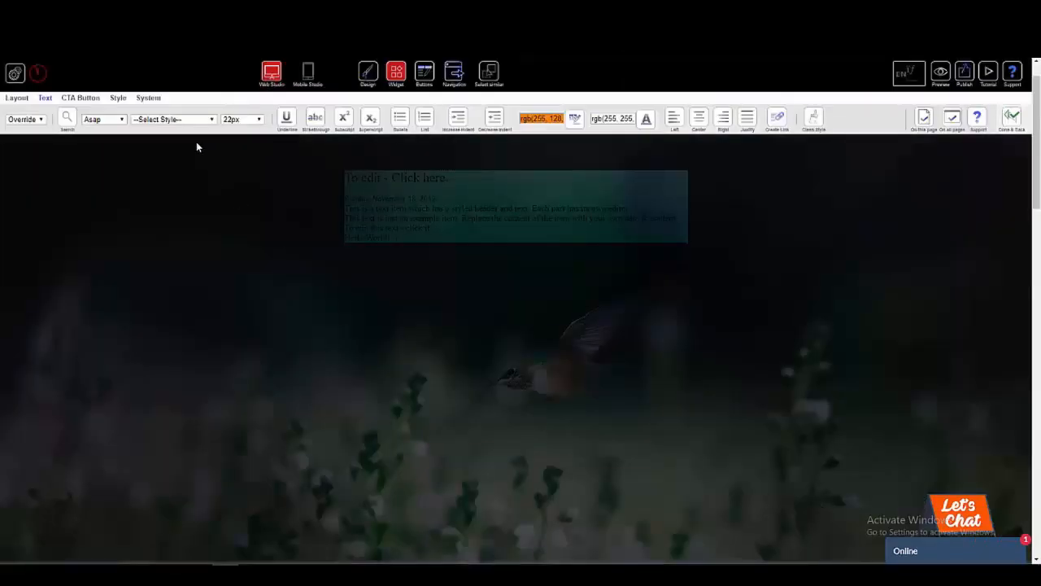
- Choose the Asap font for the article text and check which styles are available for it
click(103, 119)
click(124, 144)
click(163, 121)
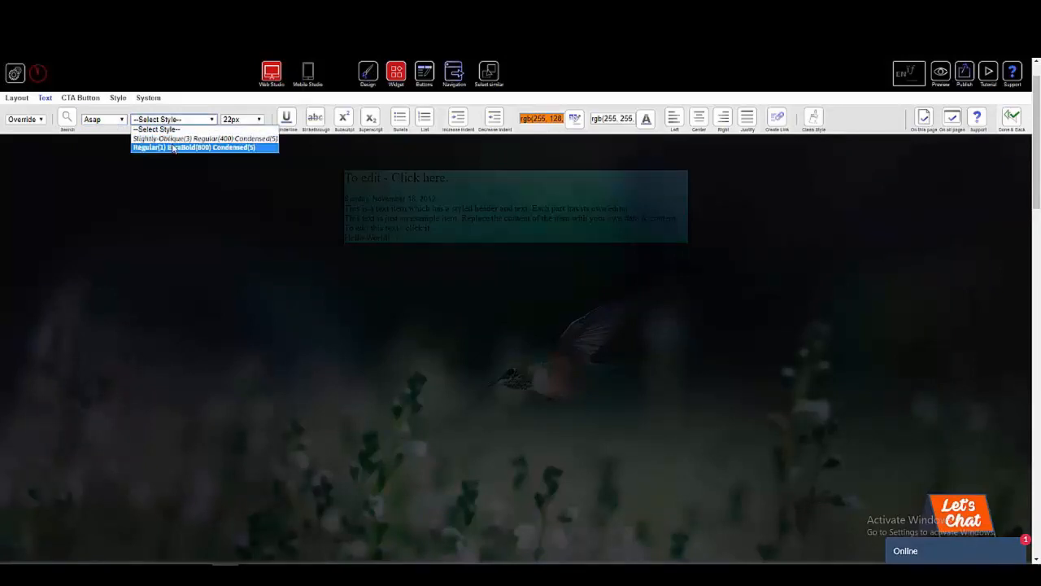
- Add Asap's regular upright style from the font library and set the text style to Regular(1) Regular(400) Condensed(5)
click(71, 122)
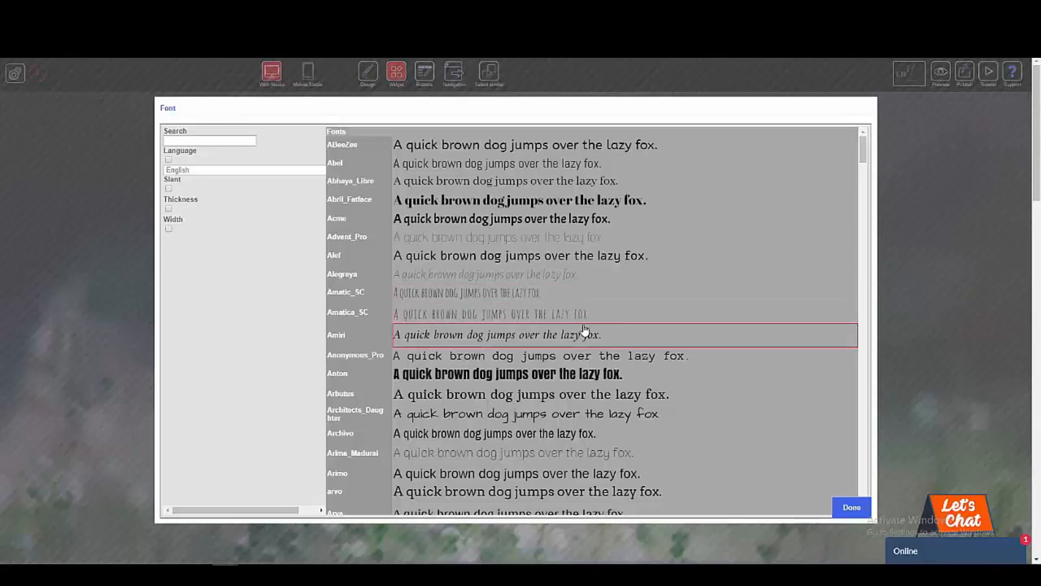
scroll(584, 329, down, 4)
scroll(584, 329, down, 1)
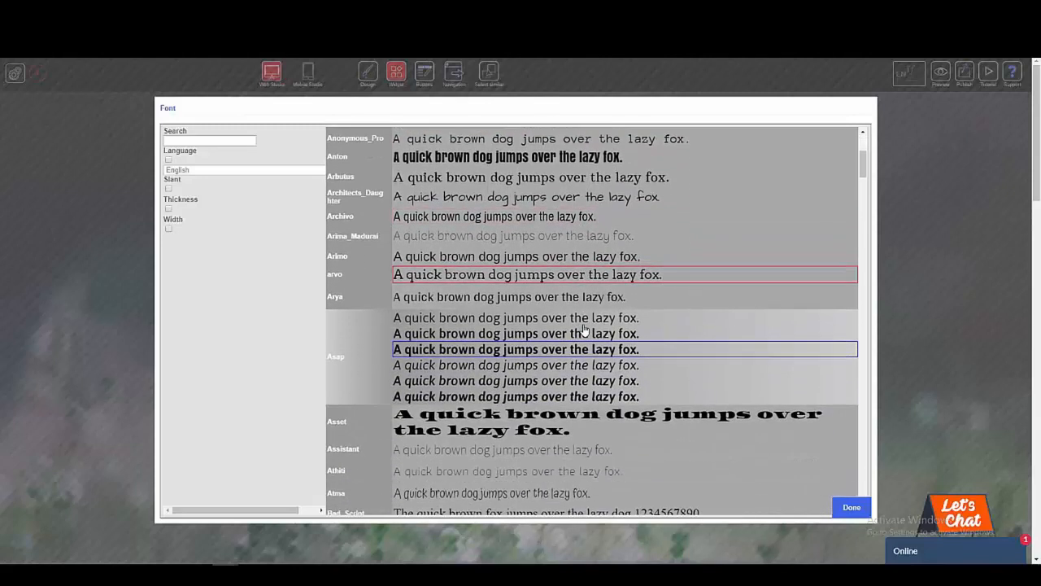
scroll(584, 330, down, 1)
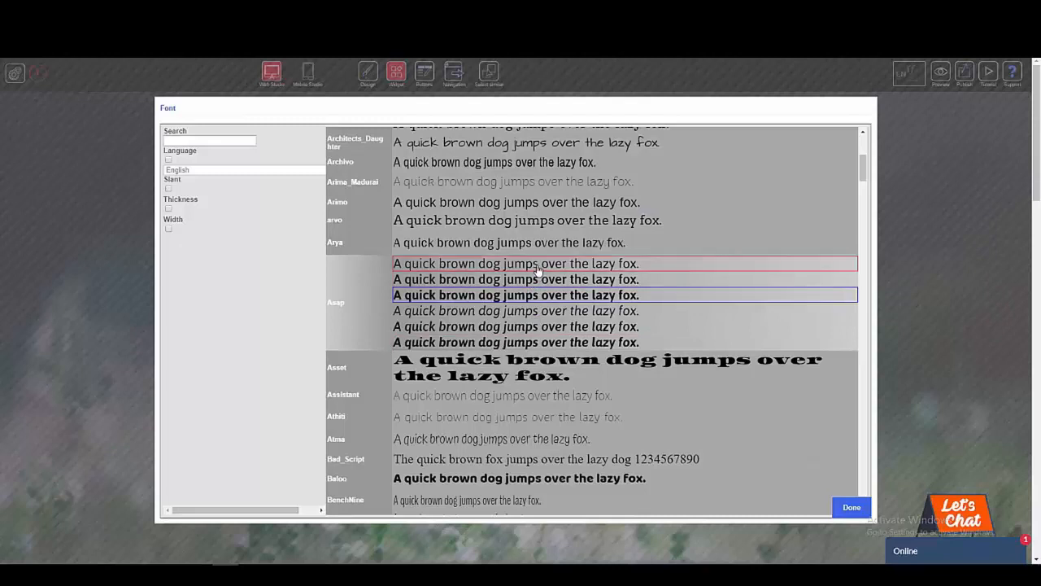
click(537, 269)
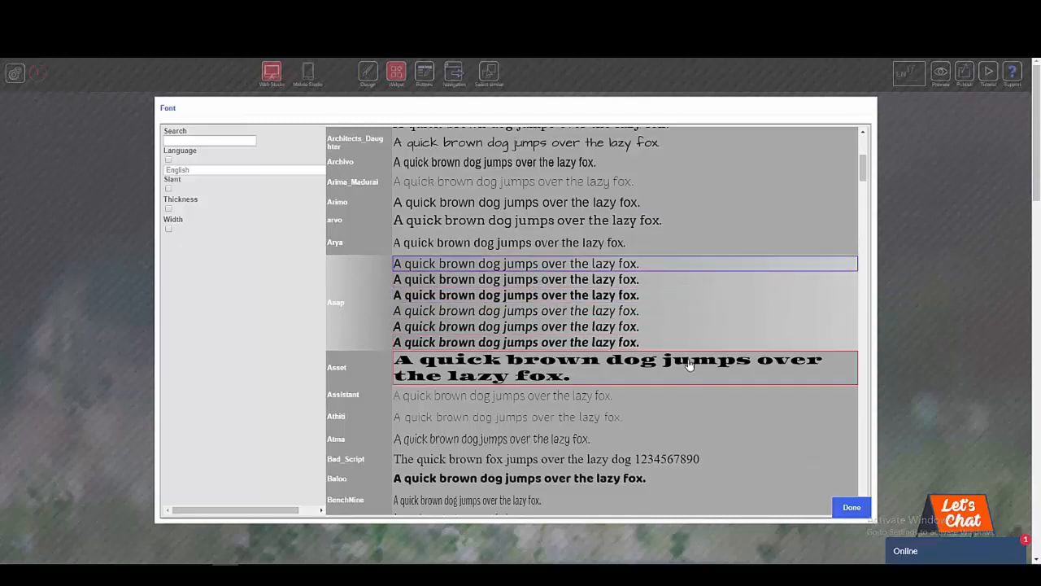
click(851, 507)
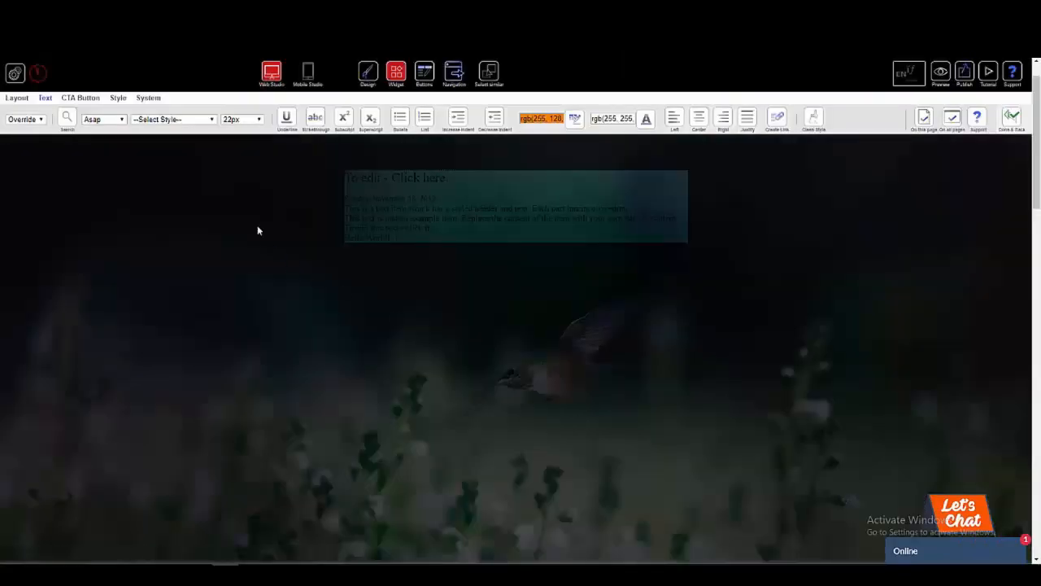
click(179, 121)
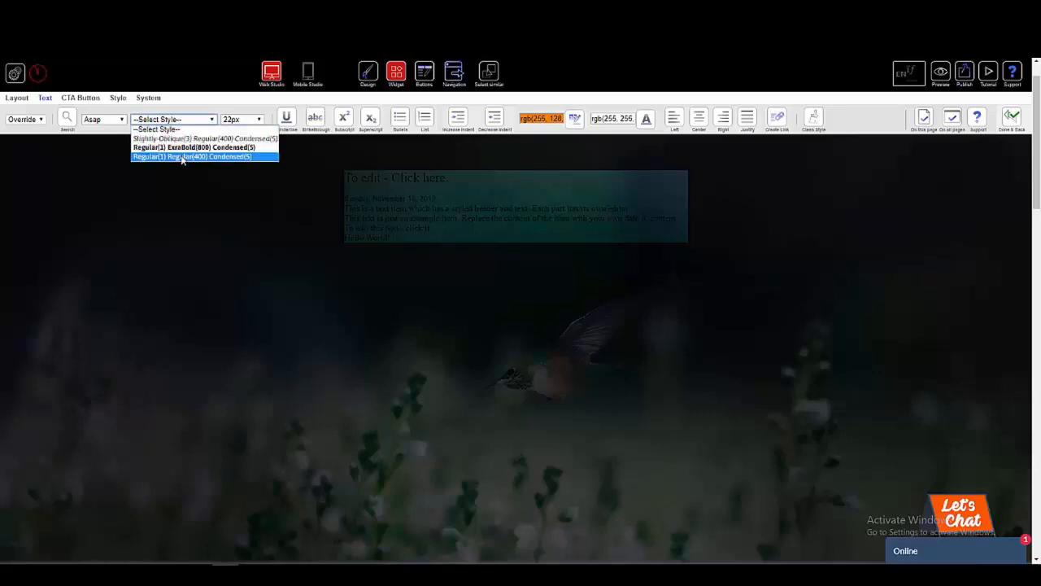
click(182, 158)
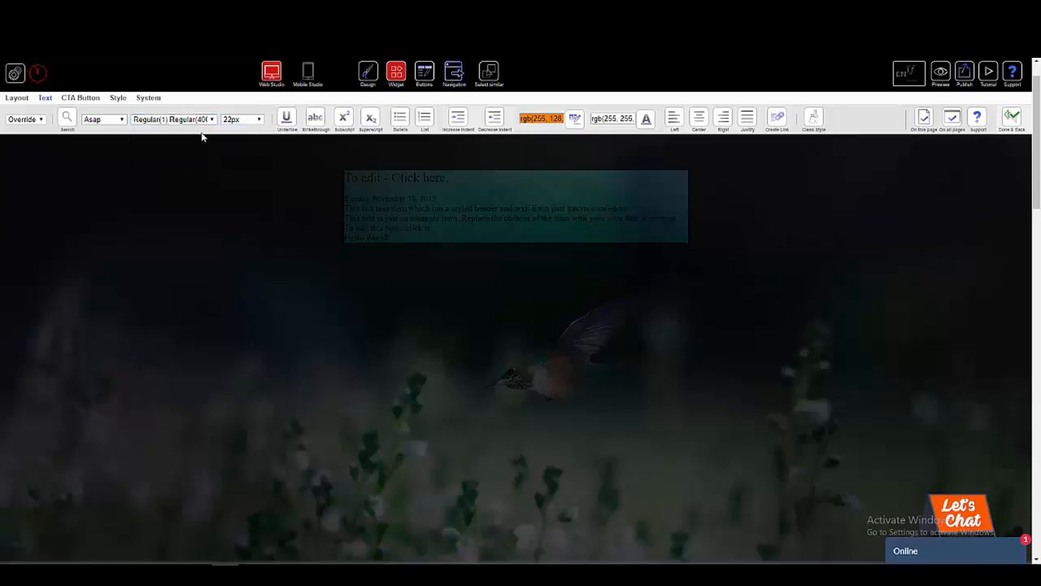
- Add the heaviest style of the Cairo font from the font library and make Cairo the current font
click(65, 118)
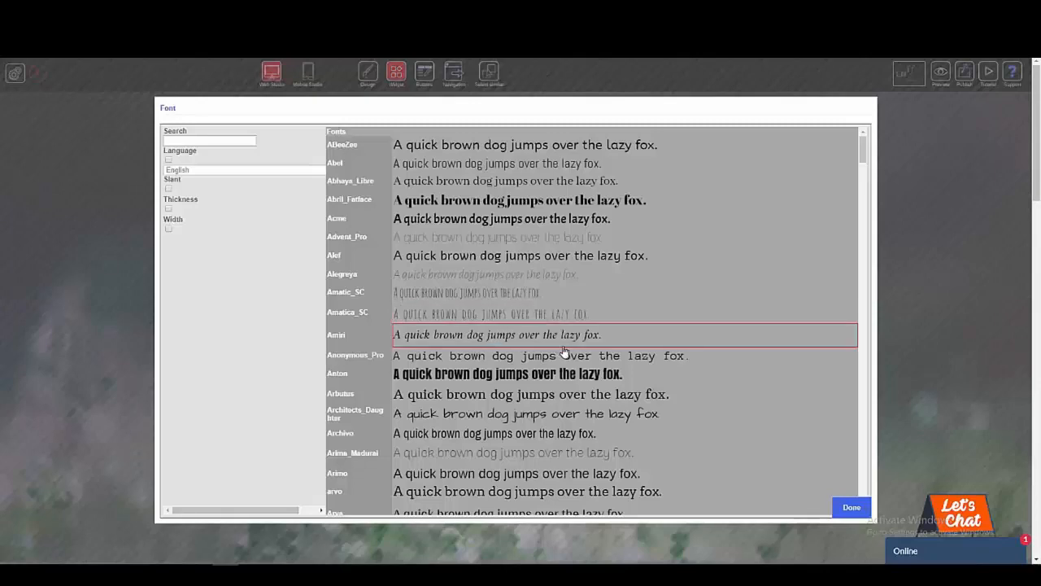
scroll(567, 356, down, 1)
scroll(567, 356, down, 4)
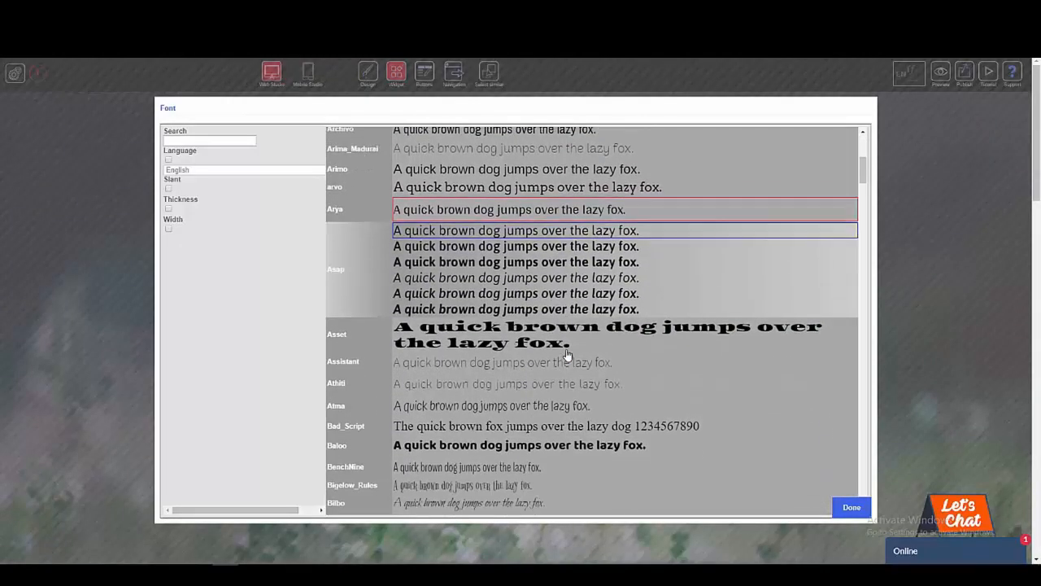
scroll(567, 355, down, 4)
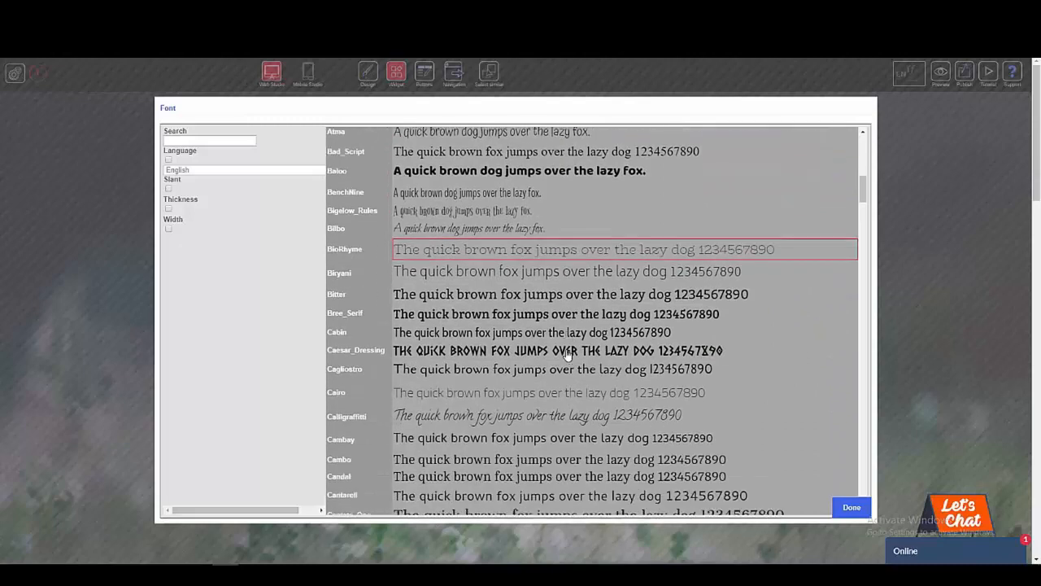
scroll(567, 356, down, 1)
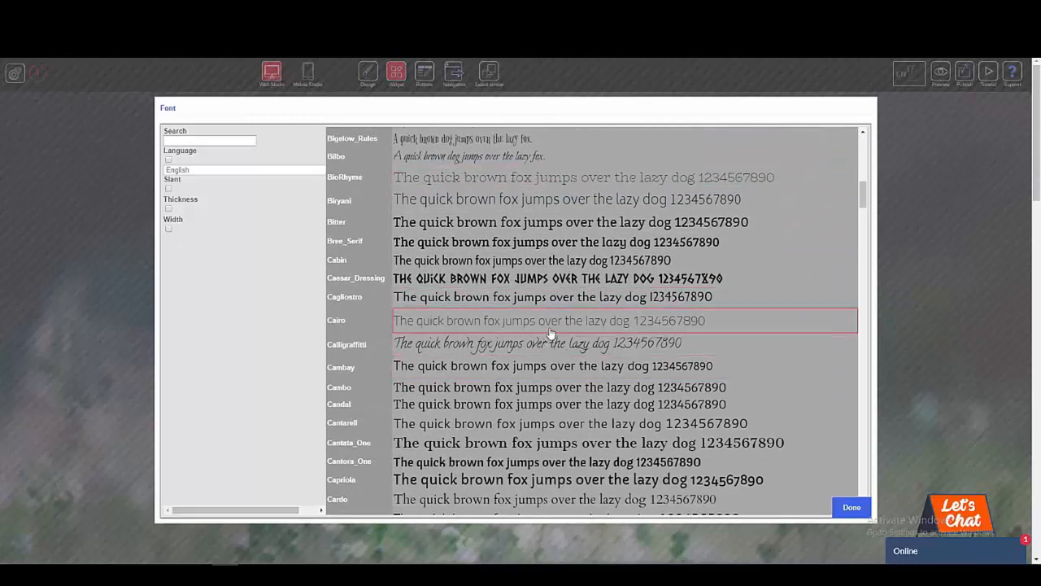
click(551, 330)
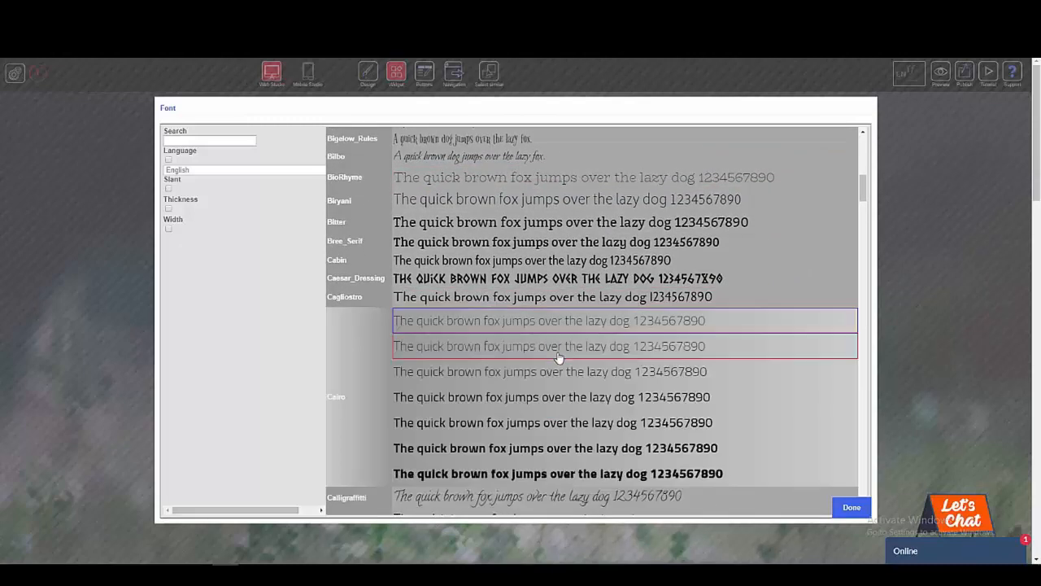
scroll(568, 366, down, 2)
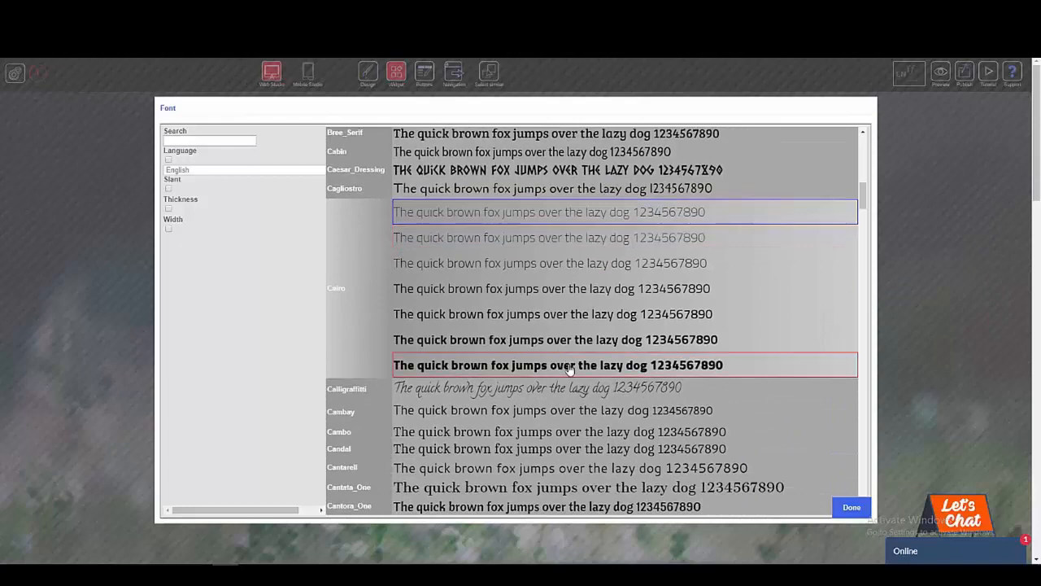
click(570, 367)
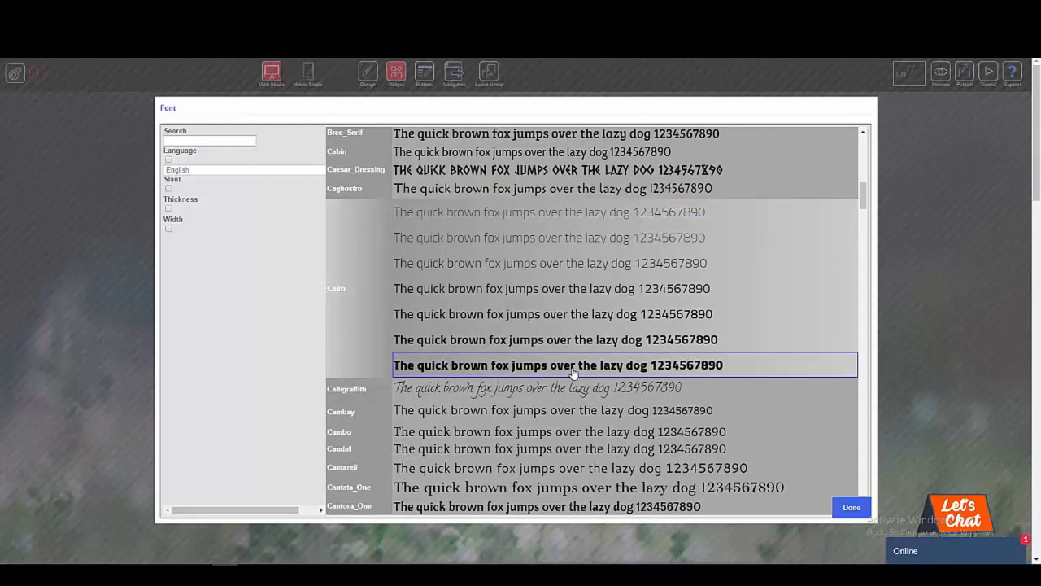
click(852, 507)
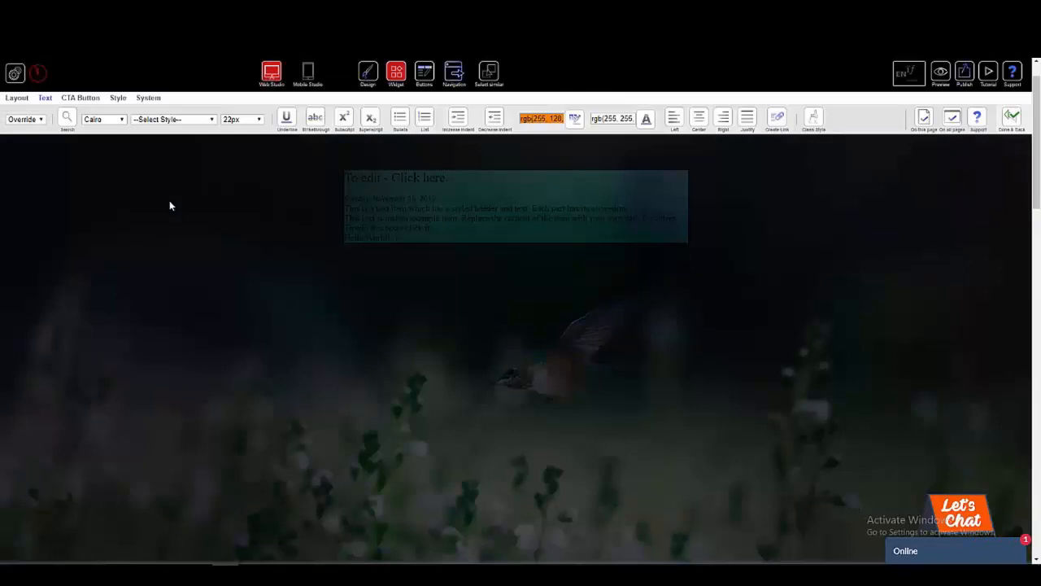
- Check the list of added fonts and the styles available for Cairo
click(111, 120)
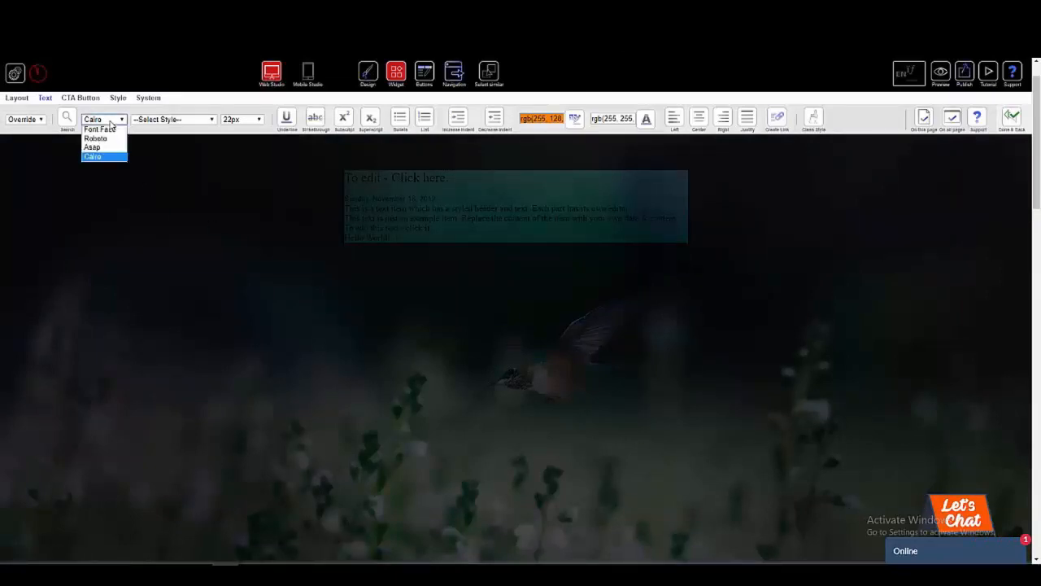
click(111, 122)
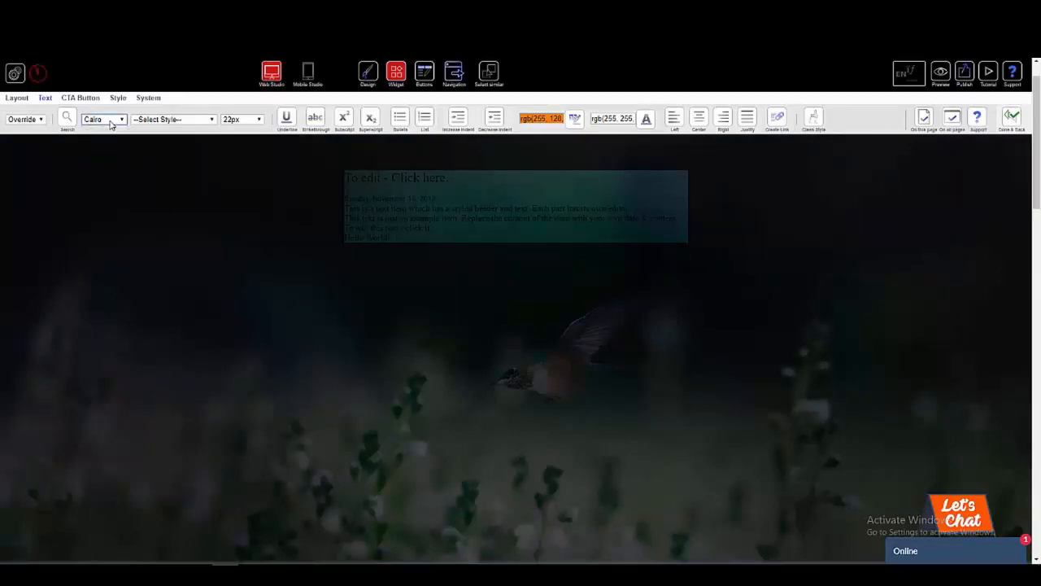
click(178, 122)
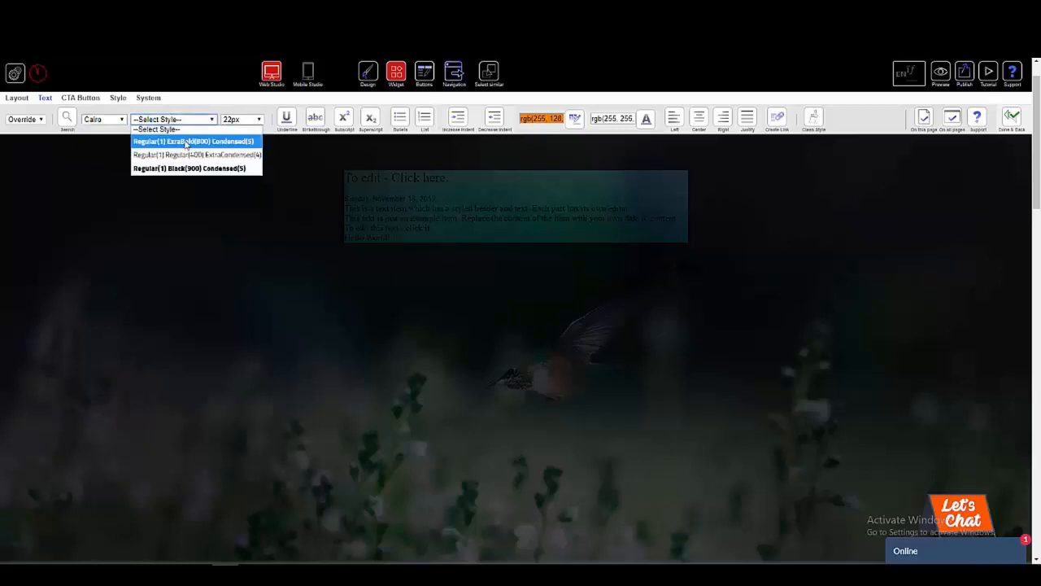
click(189, 106)
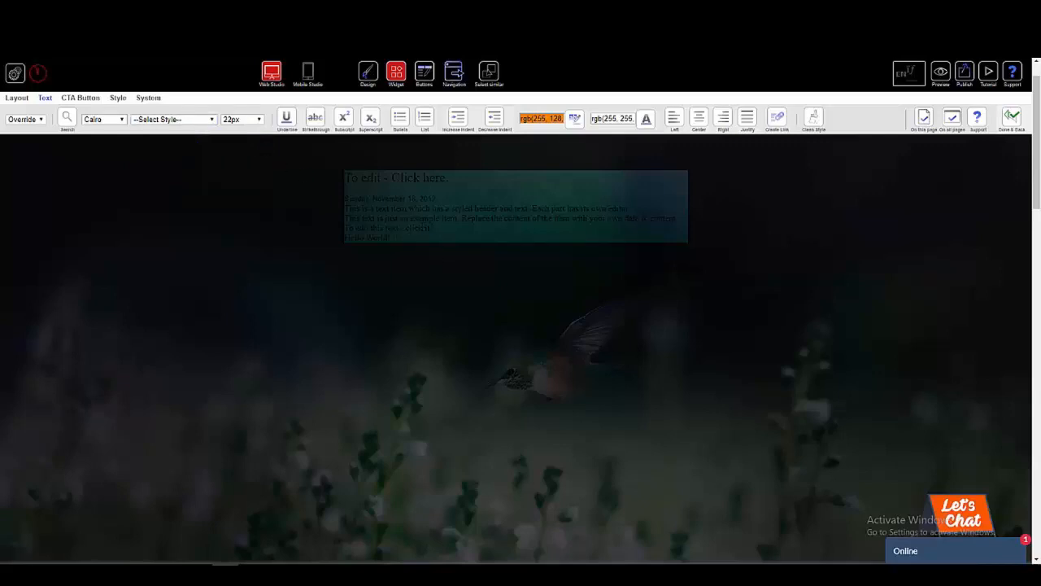
- Delete the placeholder sentences above "Hello World! :)" in the article body and choose Asap as that line's font
drag(431, 229, 335, 210)
key(BackSpace)
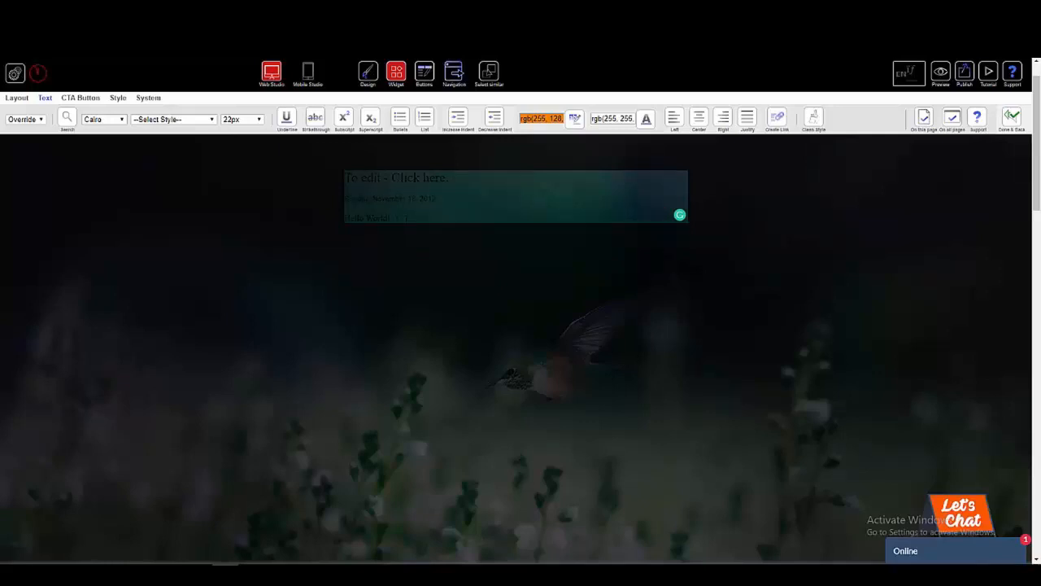
drag(398, 218, 327, 220)
click(113, 119)
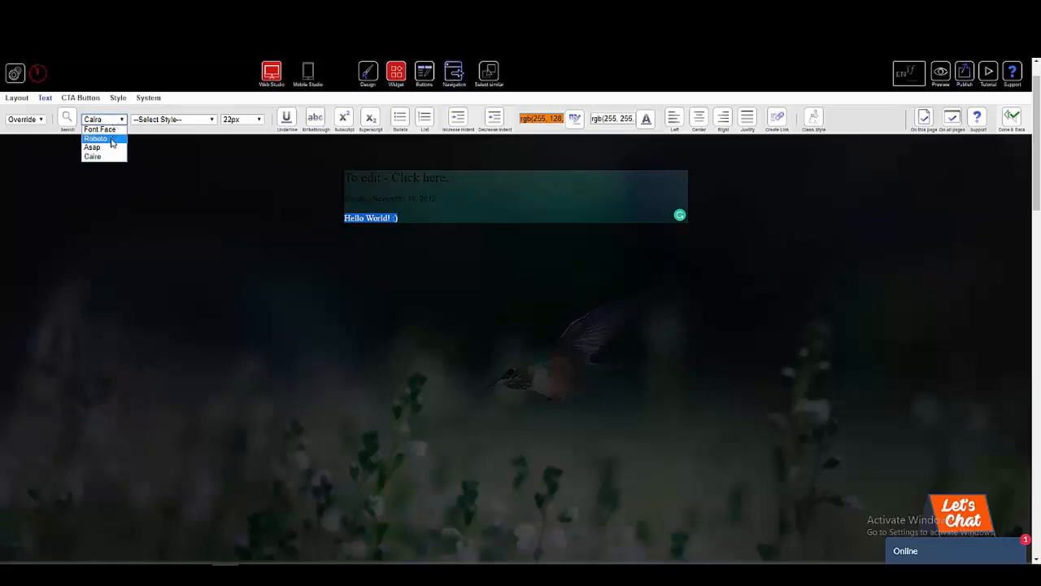
click(111, 147)
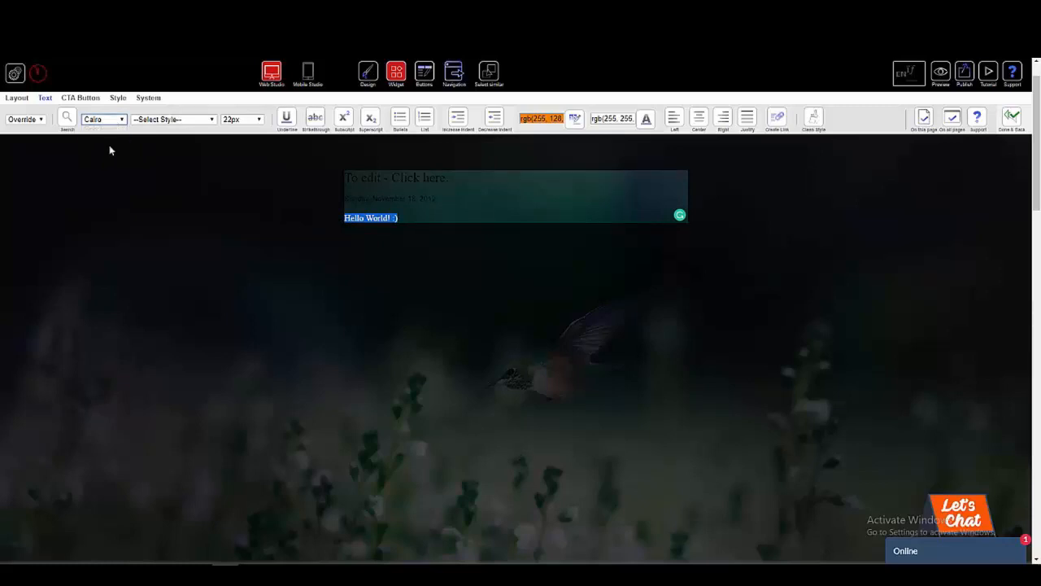
- Set the "Hello World! :)" line to the Regular(1) ExraBold(800) Condensed(5) style at 28px
click(173, 123)
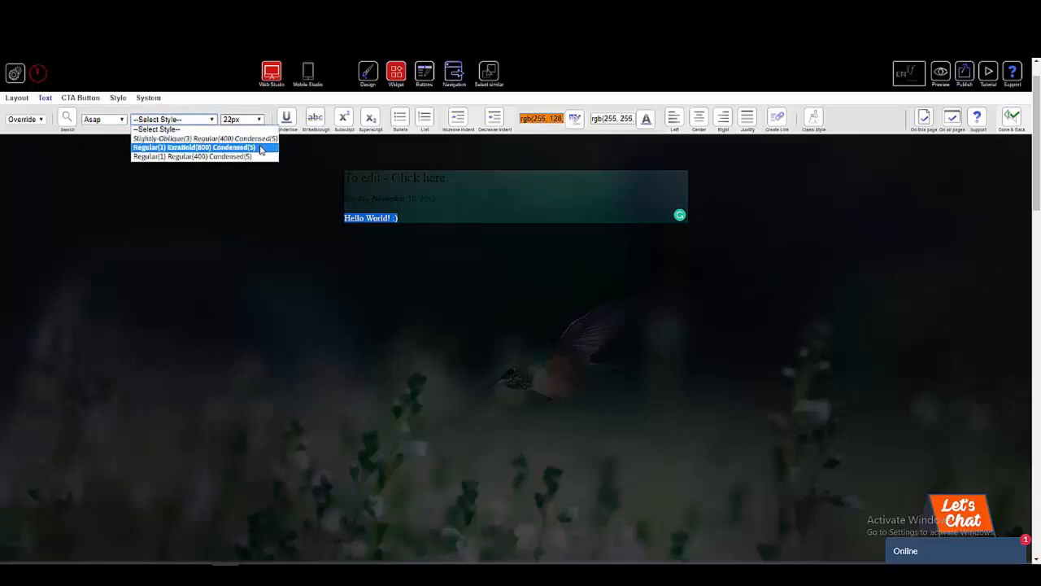
click(261, 150)
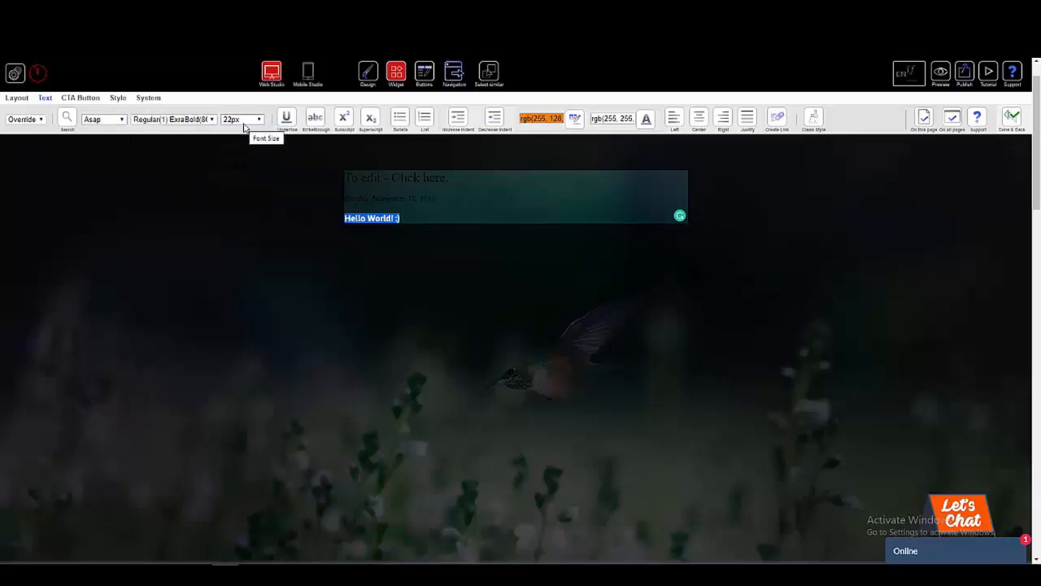
click(245, 122)
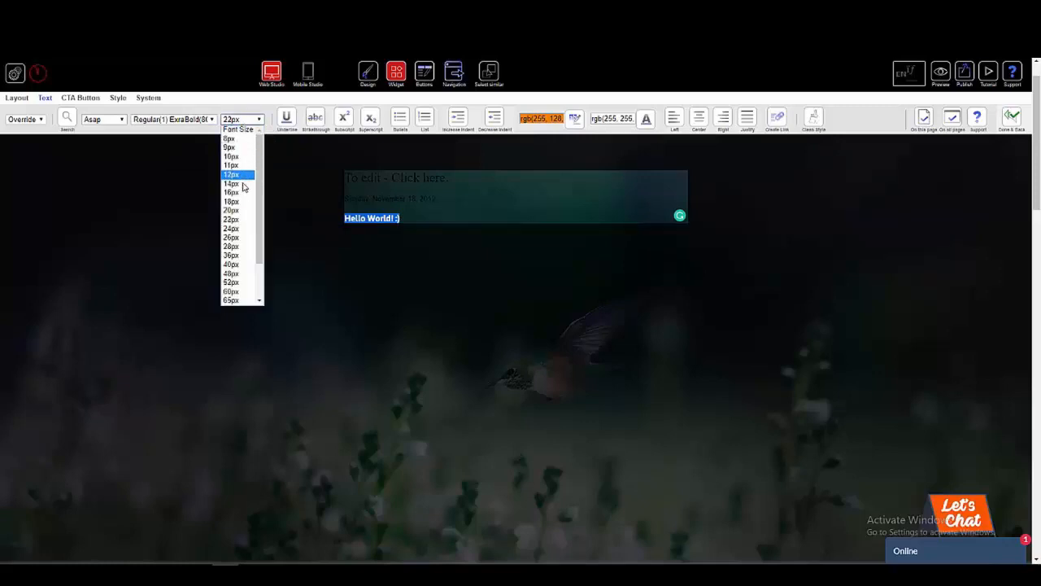
click(239, 248)
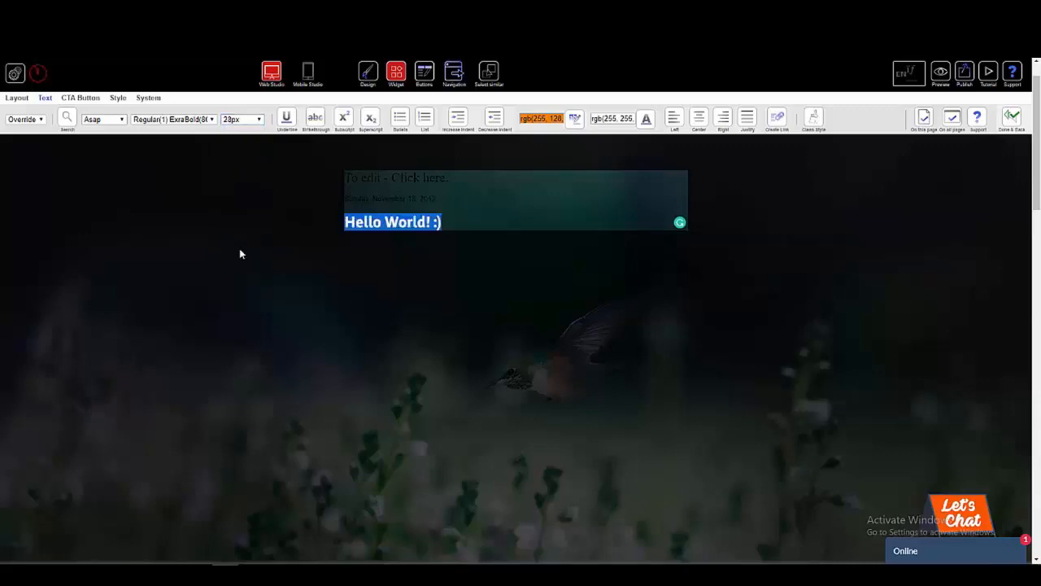
- Set the text colour of the "Hello World! :)" line to light grey, rgb(192, 192, 192)
click(449, 222)
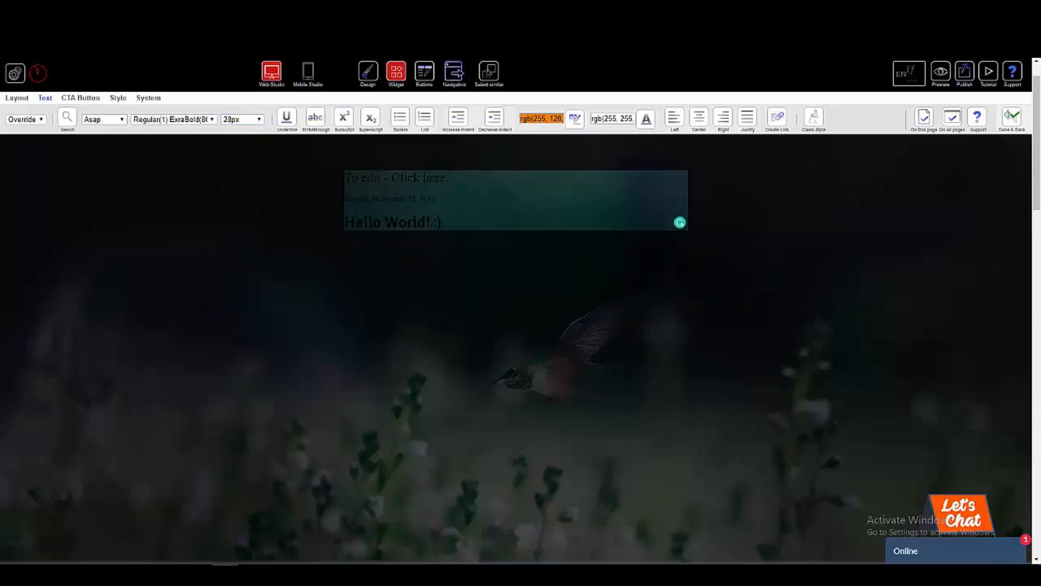
drag(449, 222, 344, 221)
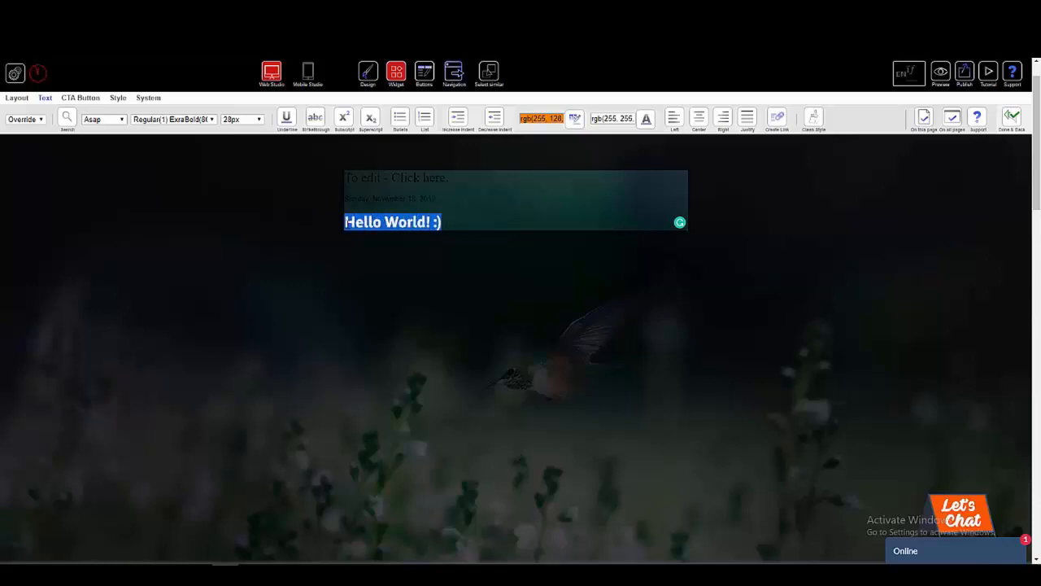
click(646, 121)
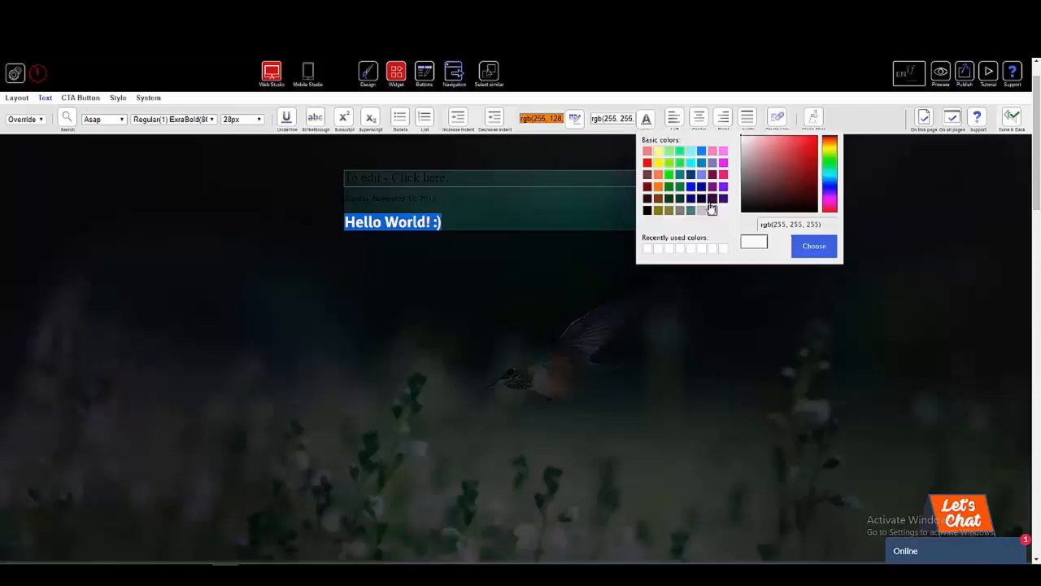
click(703, 212)
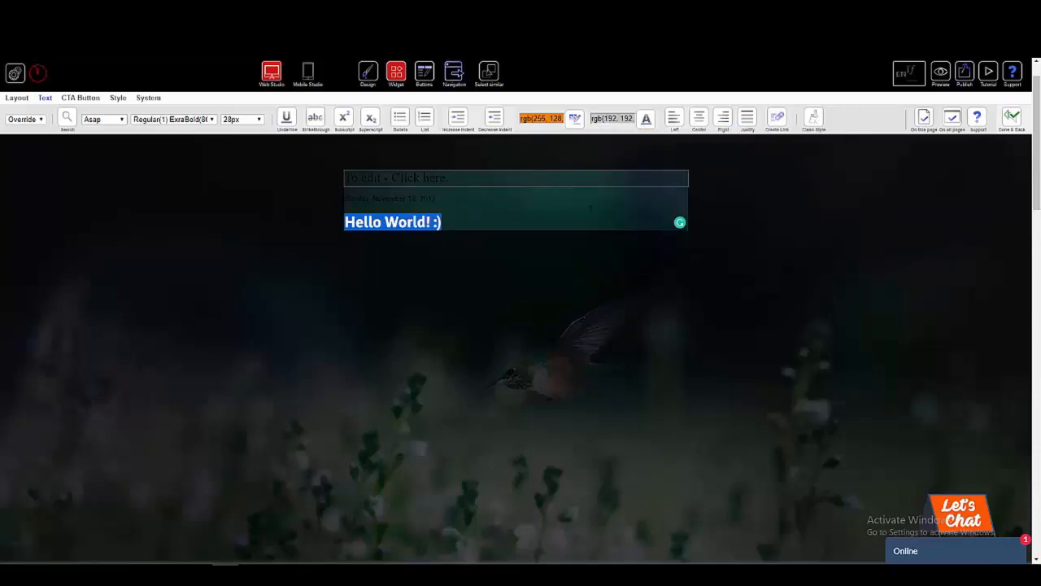
click(456, 224)
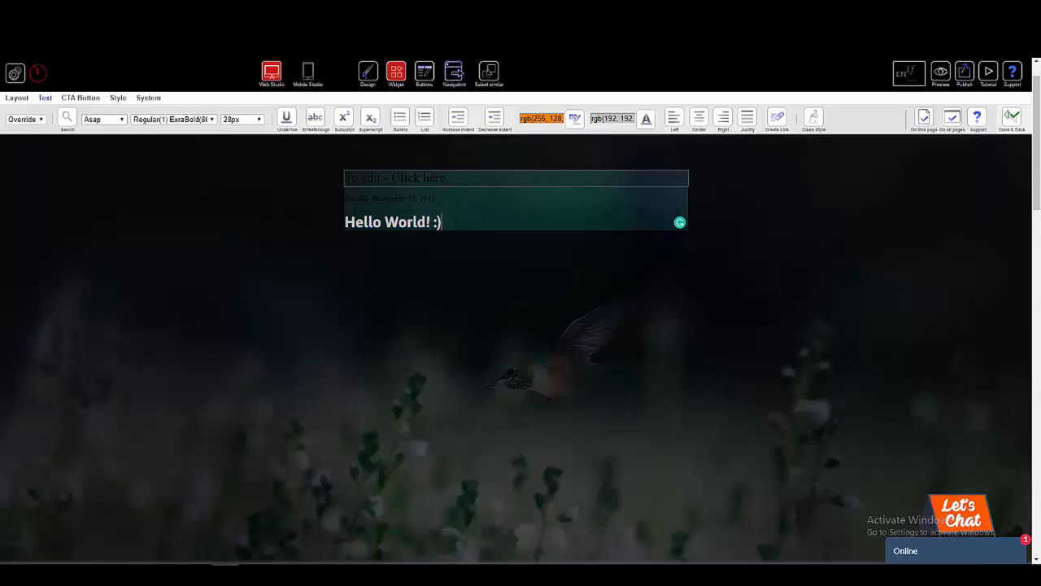
- Set the text colour of the "Hello World! :)" line to white
drag(443, 222, 343, 223)
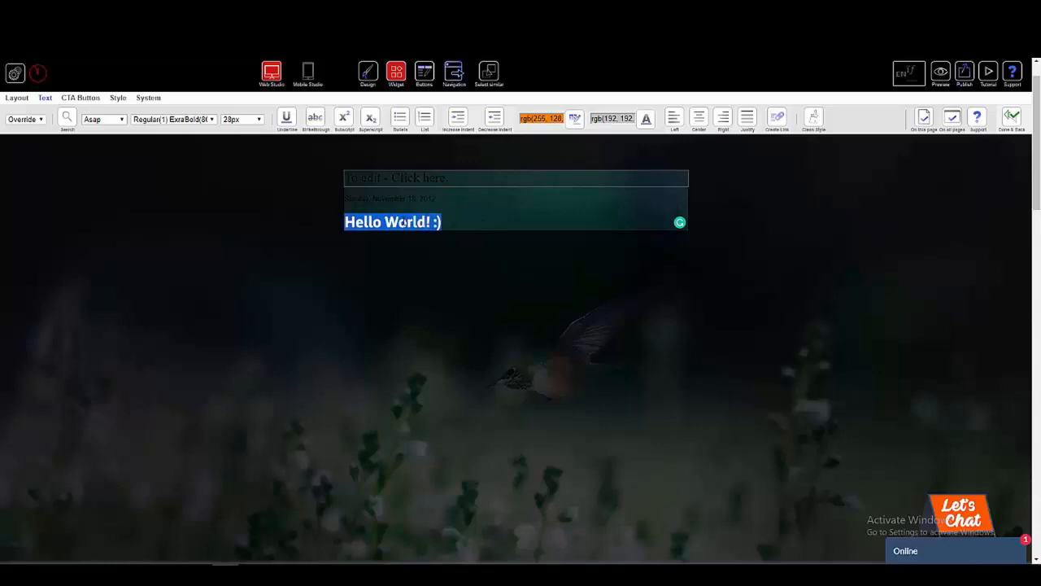
click(646, 120)
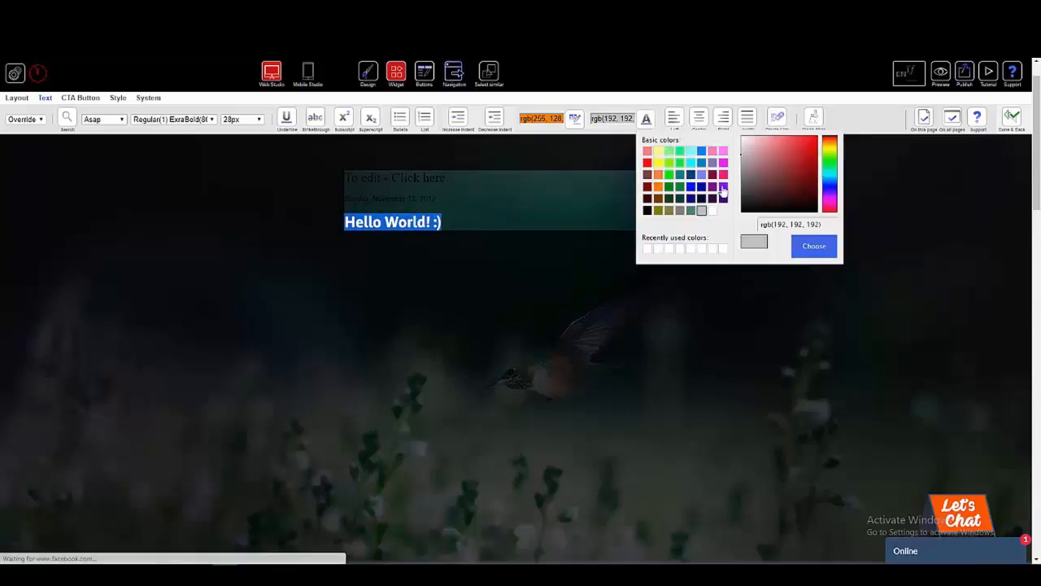
click(713, 211)
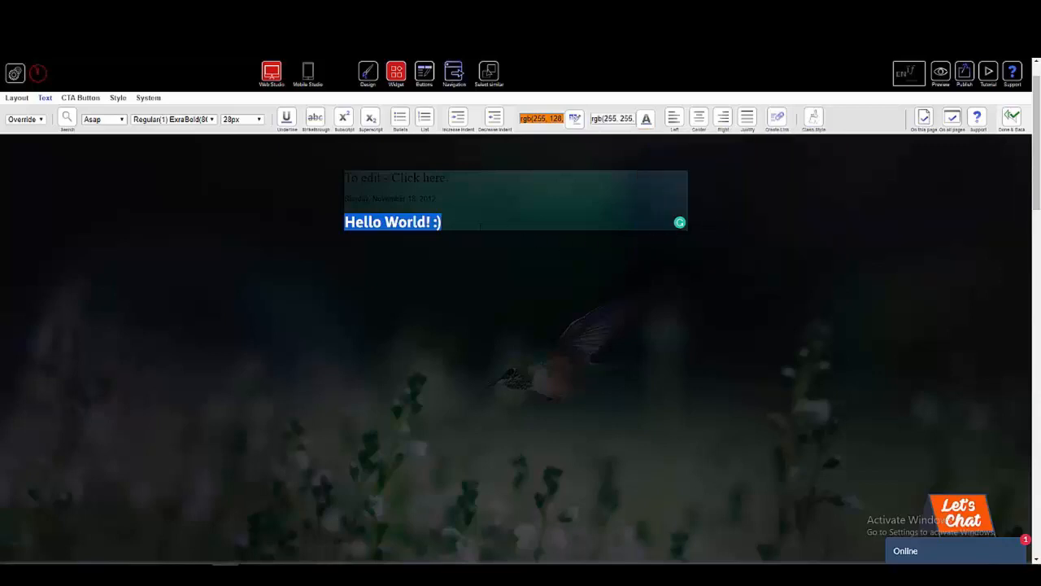
click(442, 222)
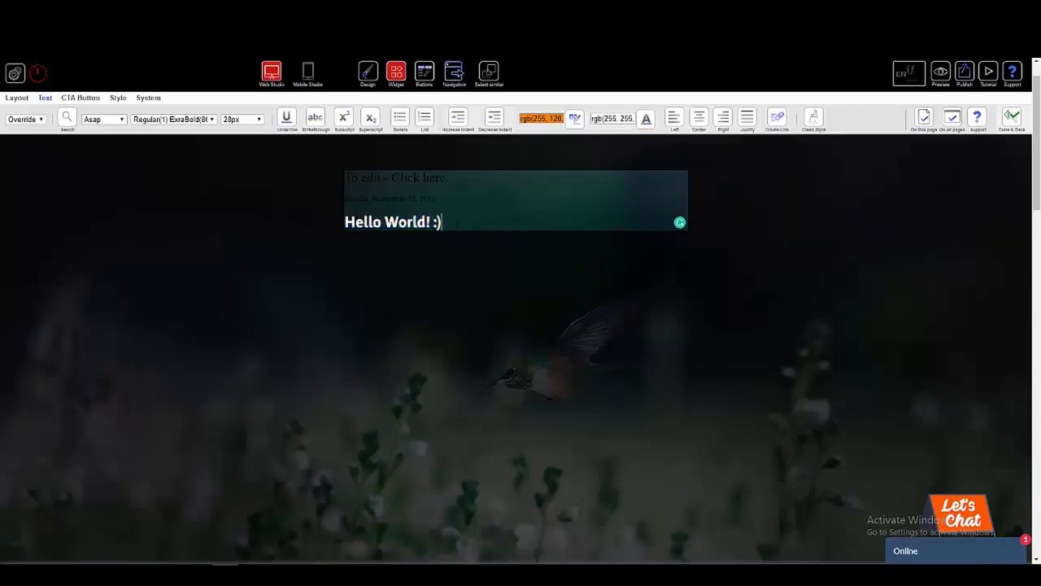
- Give the "Hello World! :)" text a dark green background highlight colour
drag(456, 223, 344, 222)
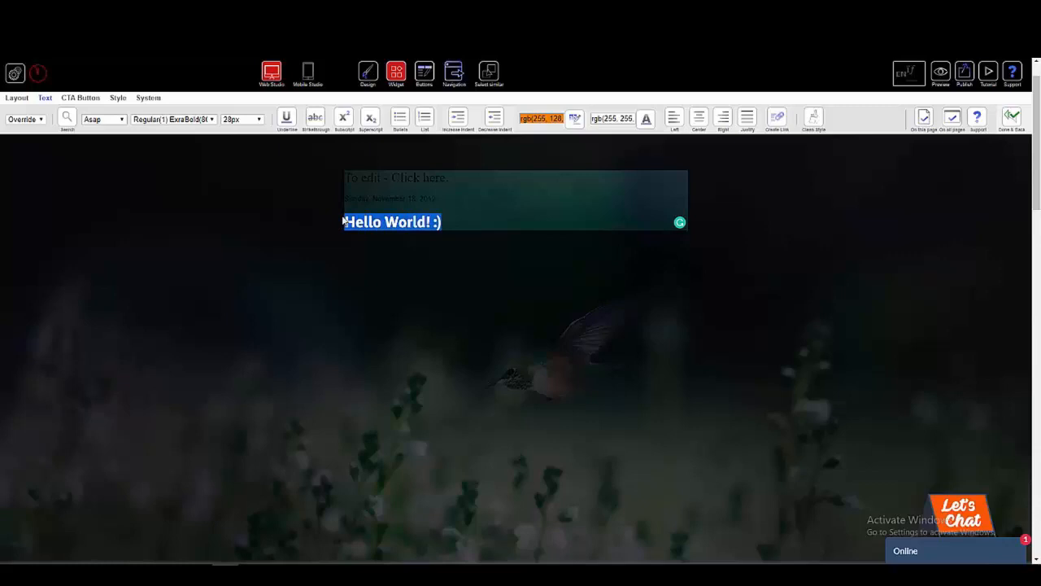
click(575, 118)
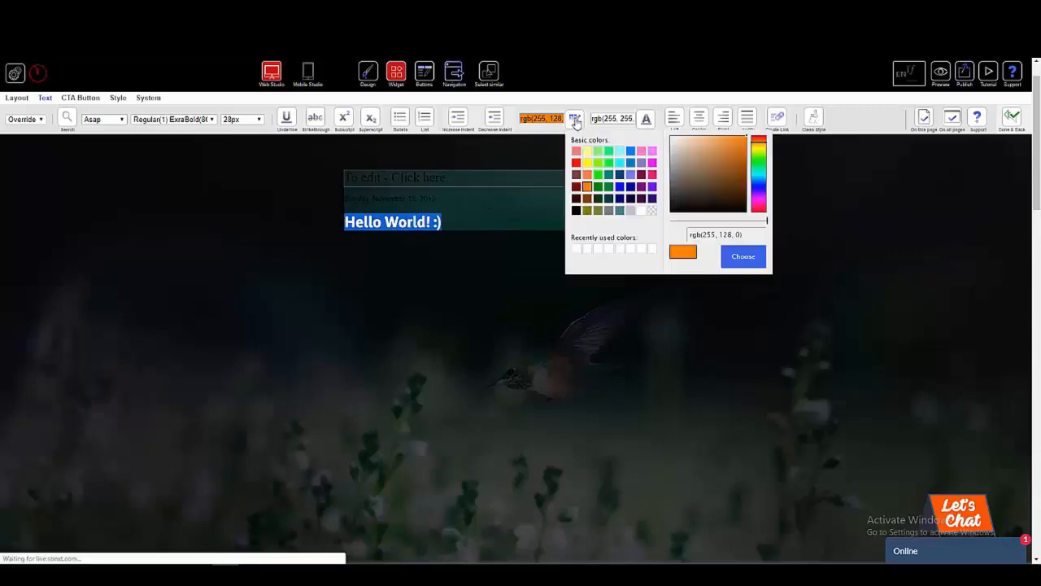
click(609, 187)
click(467, 223)
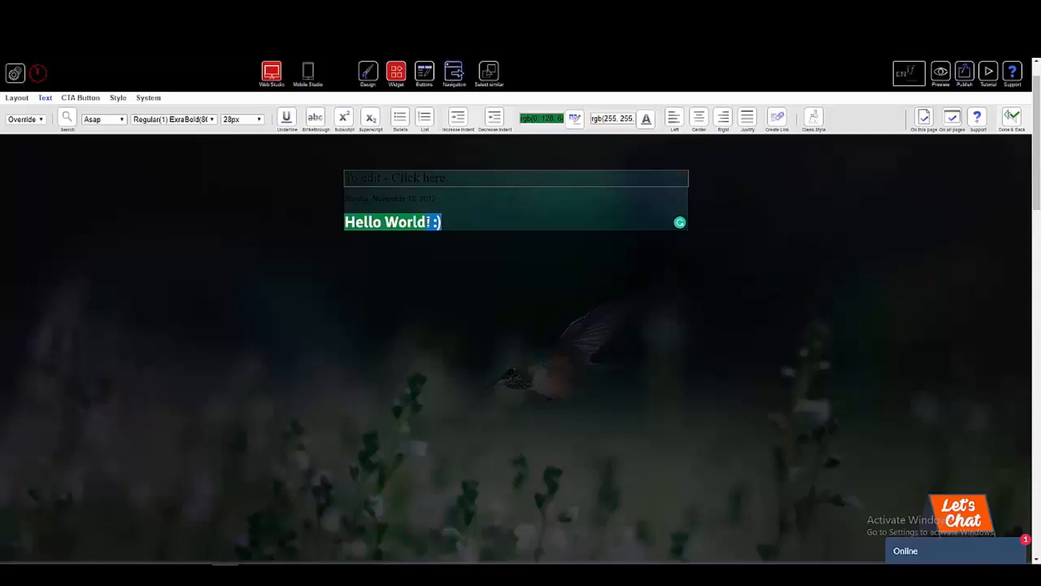
- Try centre and right alignment on the "Hello World! :)" line, and return it to left alignment
drag(428, 221, 387, 222)
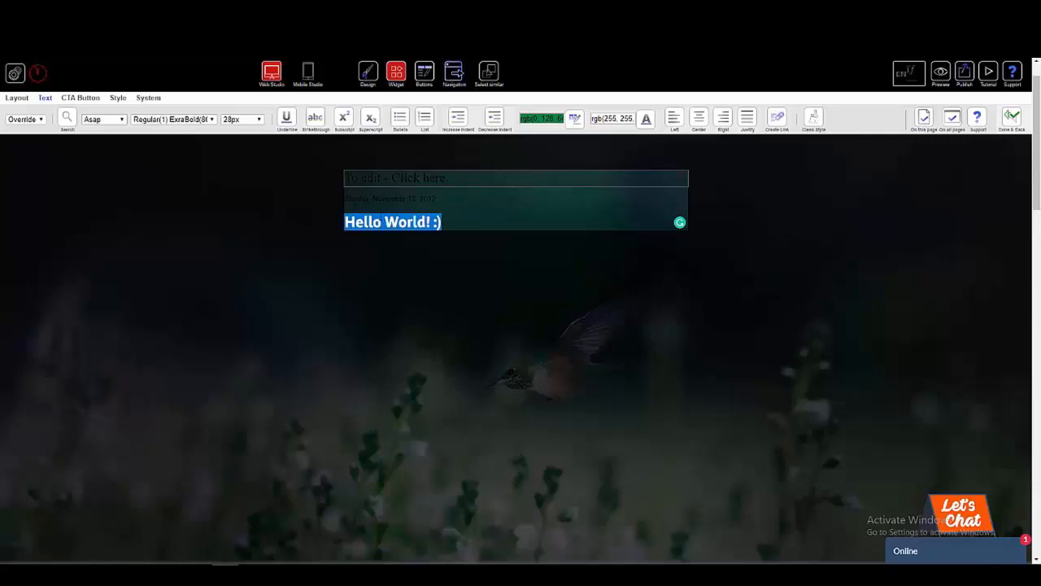
click(704, 118)
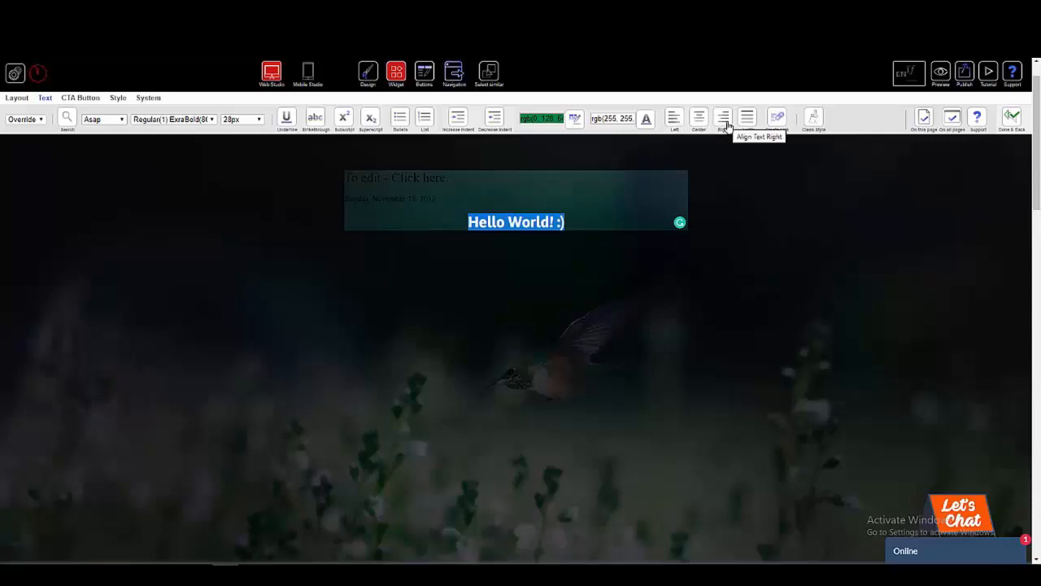
click(725, 121)
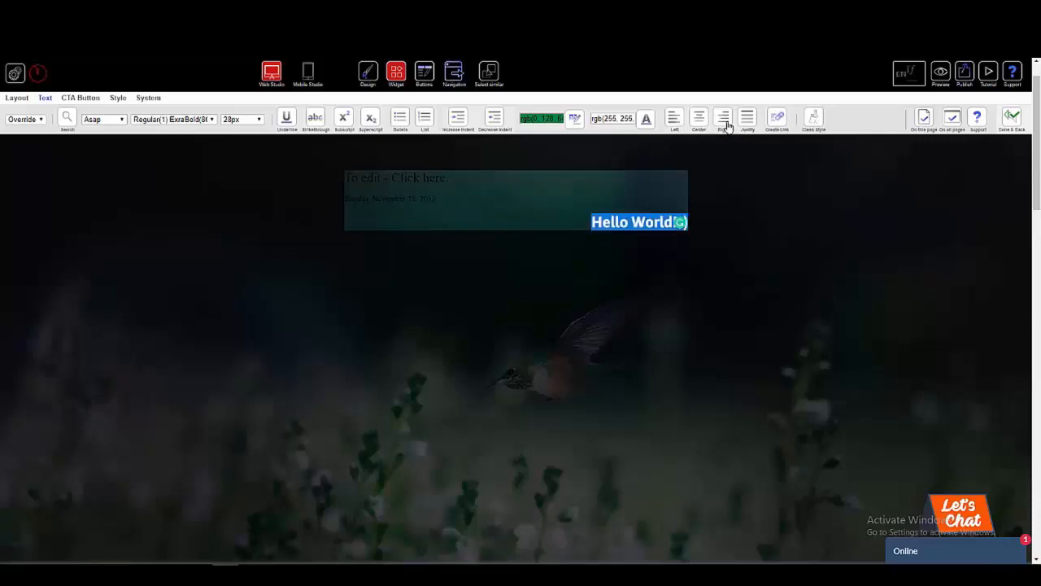
click(679, 122)
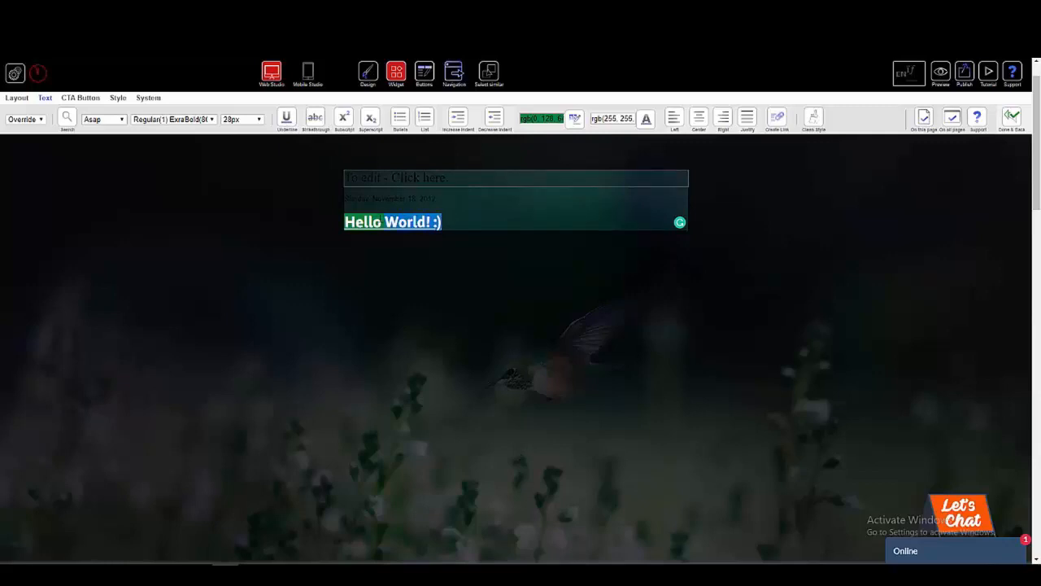
- Remove the underline from the whole "Hello World! :)" line
drag(384, 222, 312, 146)
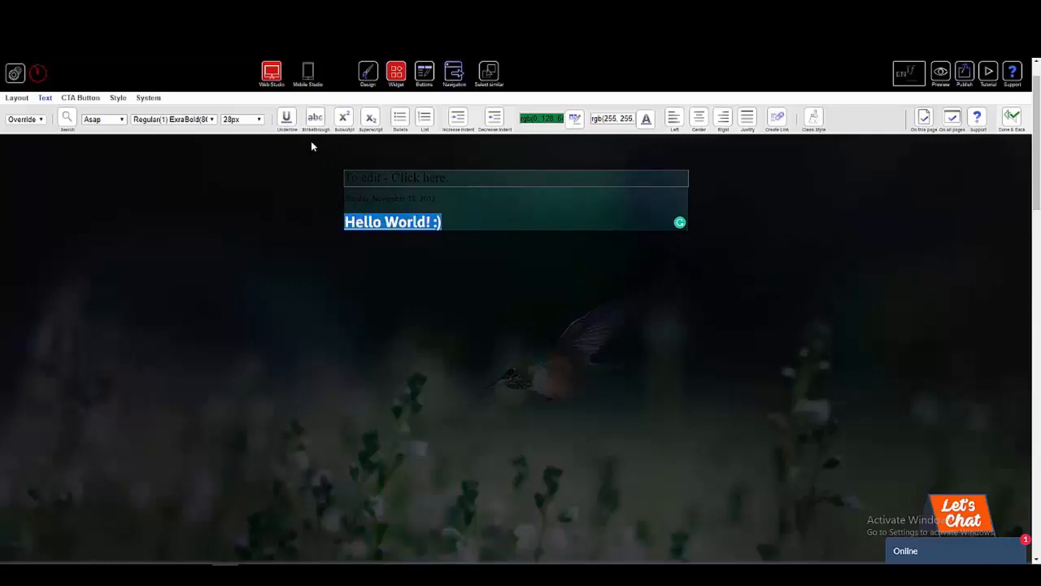
click(289, 120)
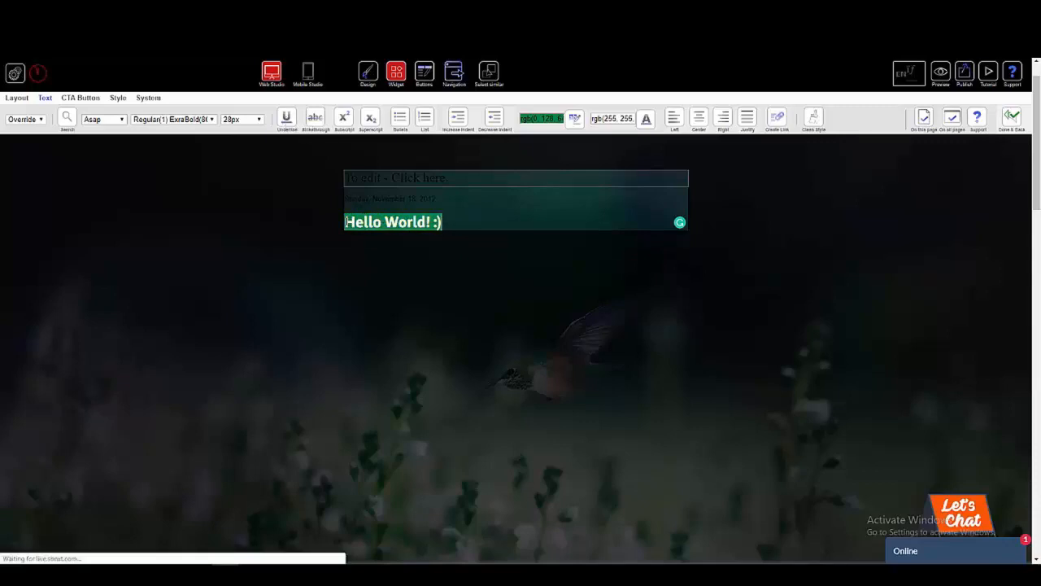
- Apply strikethrough to the "Hello World! :)" line and remove it again
drag(345, 221, 460, 220)
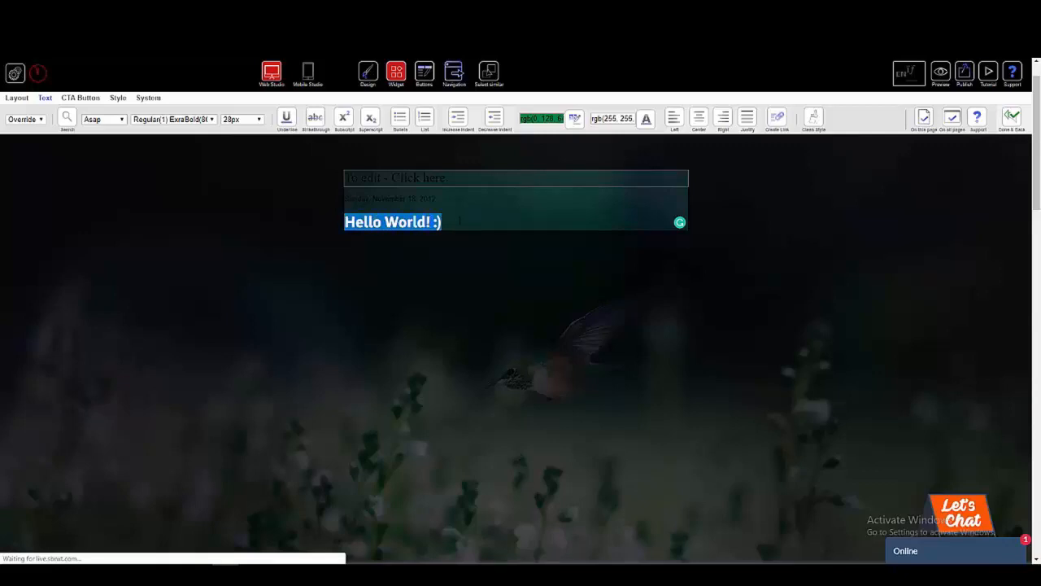
click(316, 116)
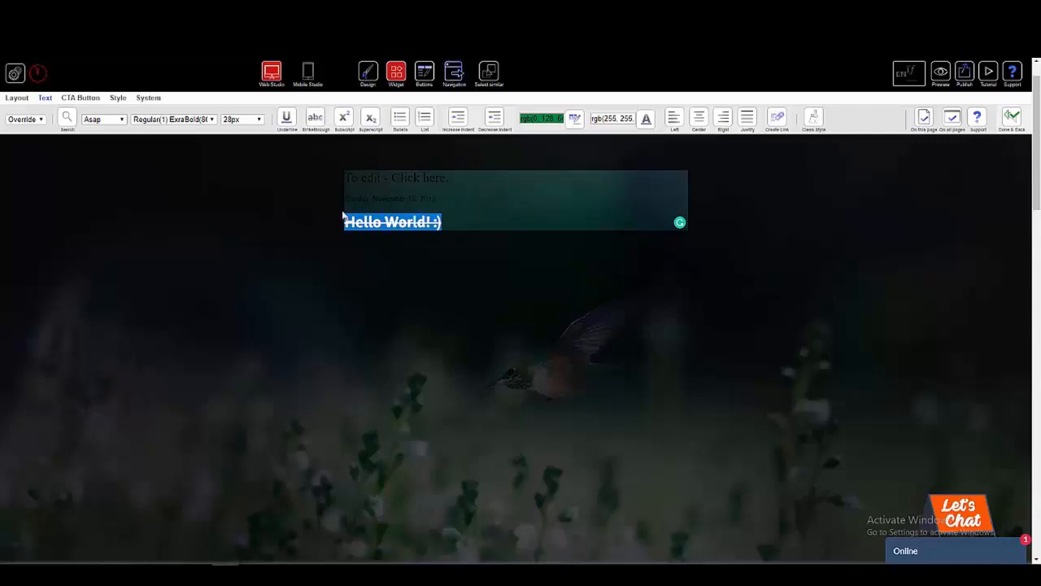
click(317, 119)
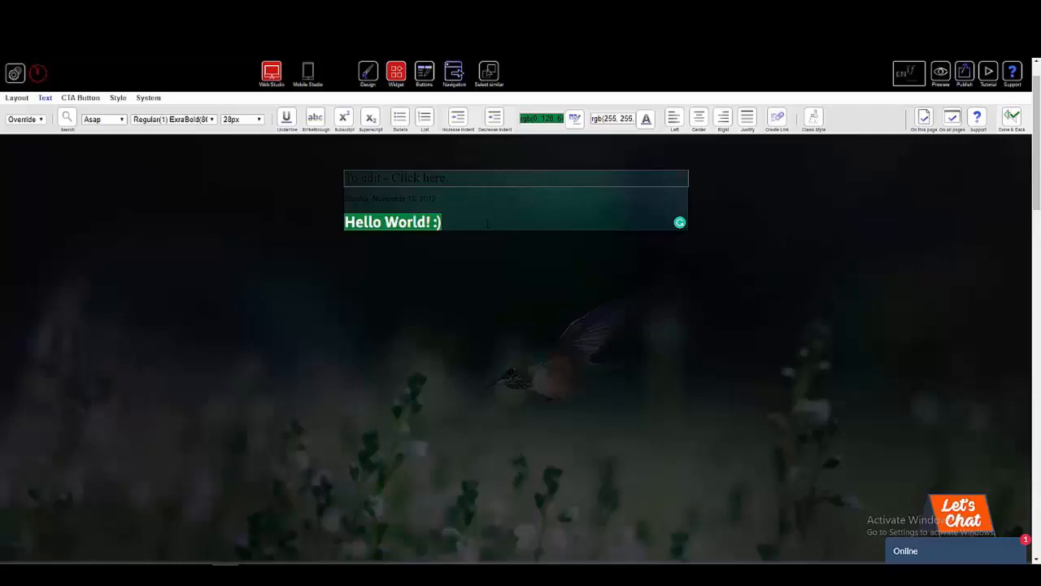
- Add a new line below "Hello World! :)" containing the word "Link"
key(Return)
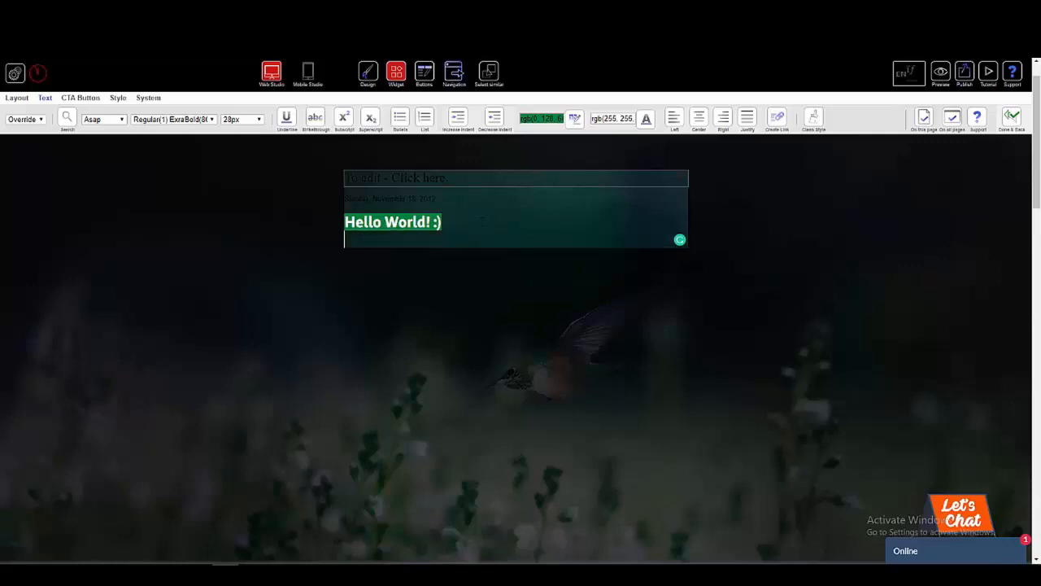
text(LInk)
key(BackSpace)
key(BackSpace)
key(BackSpace)
text(ink)
- Turn the word "Link" into a hyperlink to the site's "Prtscr page"
key(shift+Left)
key(shift+Left)
key(shift+Left)
key(shift+Left)
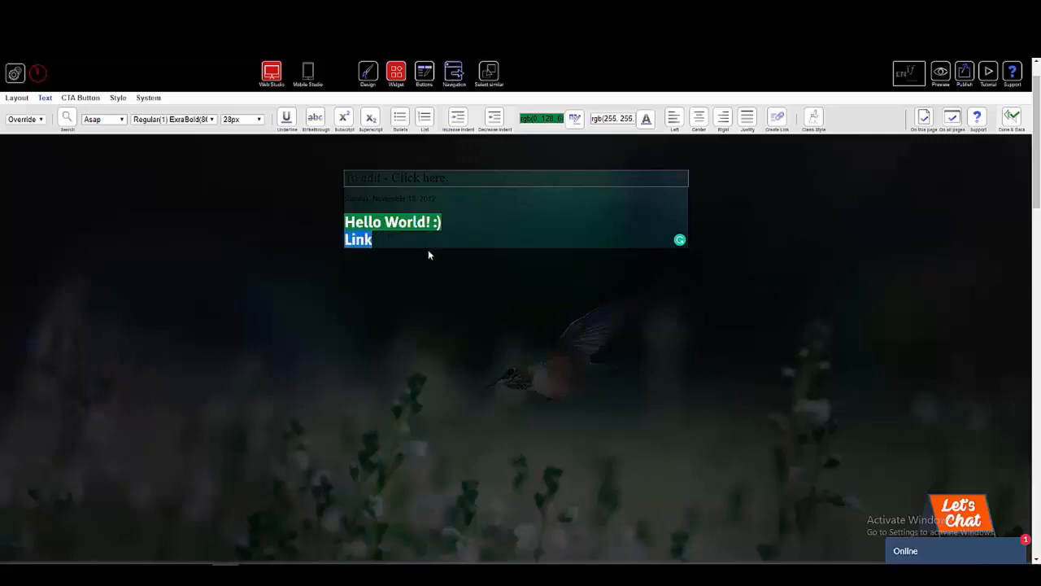
click(777, 121)
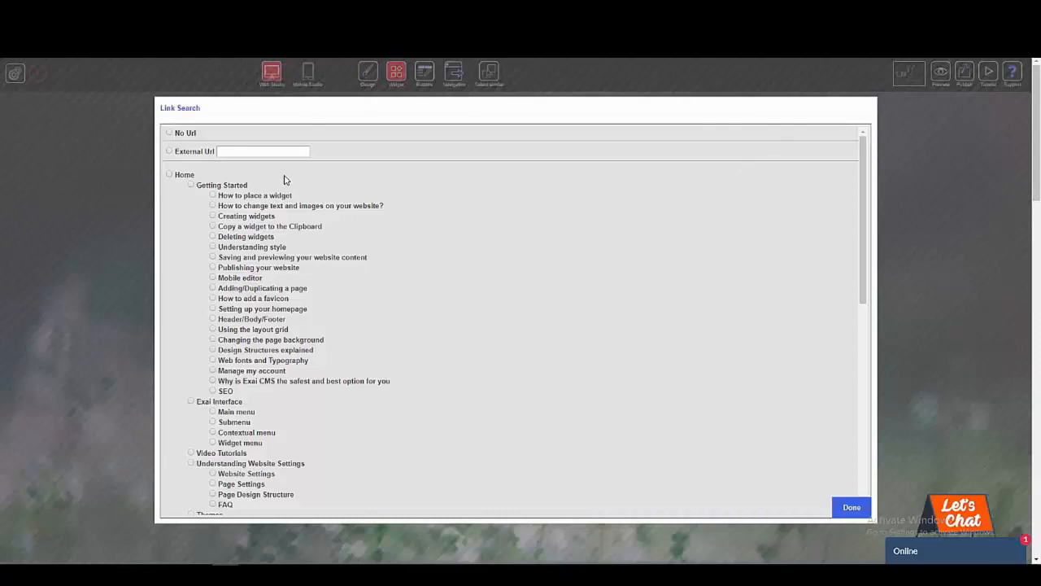
scroll(268, 179, down, 2)
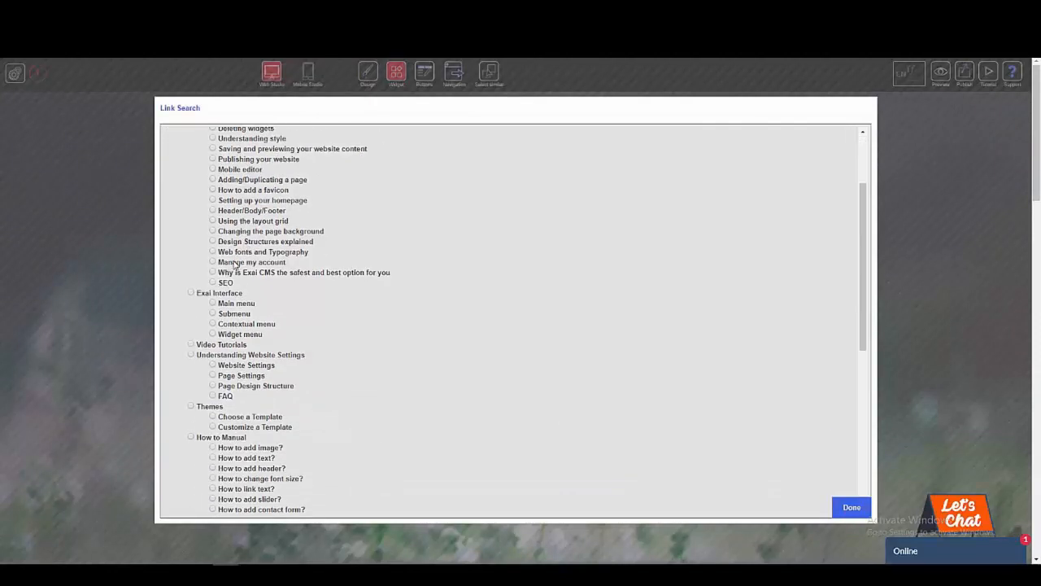
scroll(236, 277, up, 2)
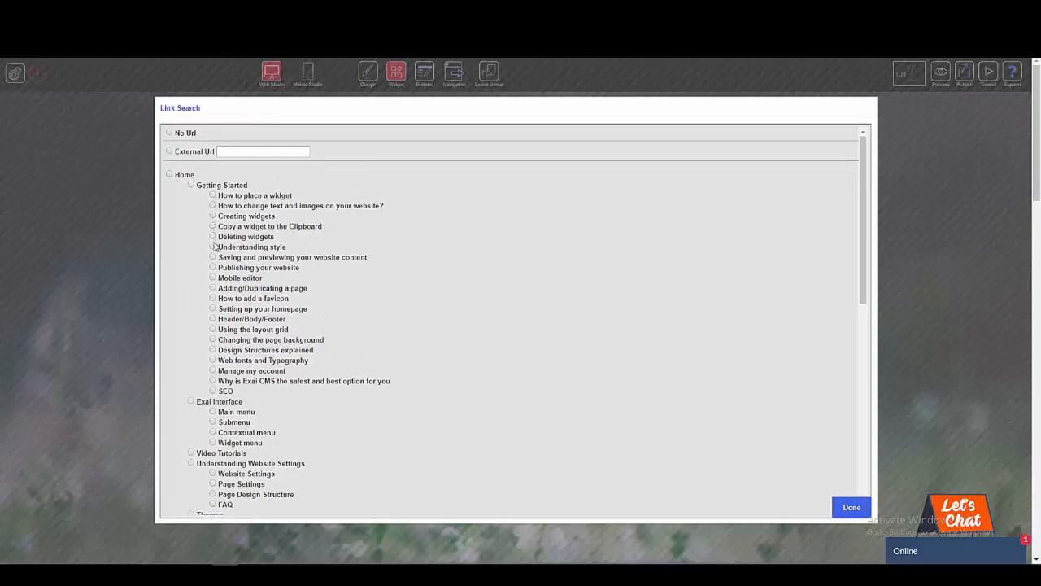
scroll(215, 250, down, 5)
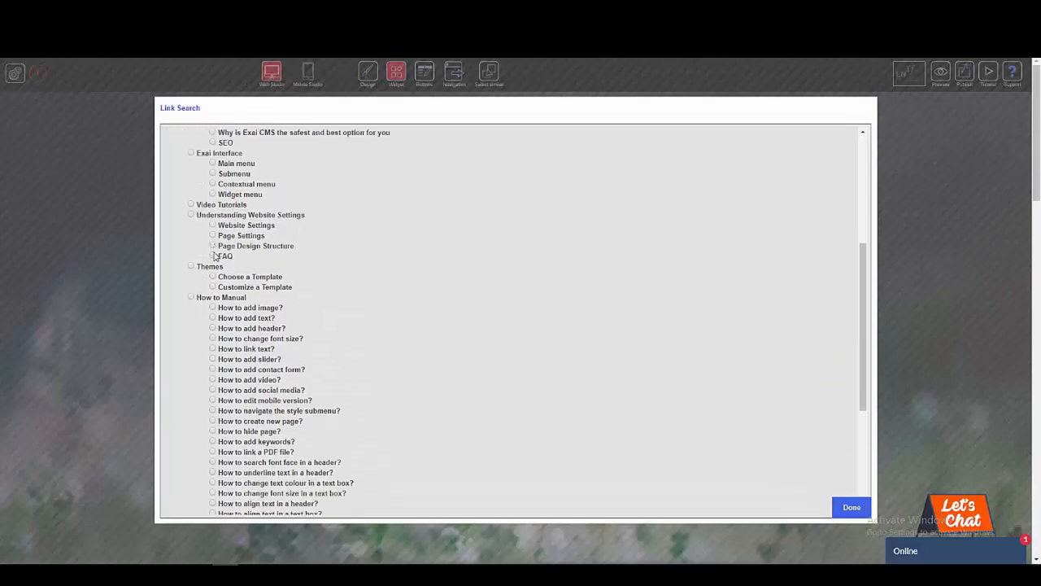
scroll(215, 256, down, 5)
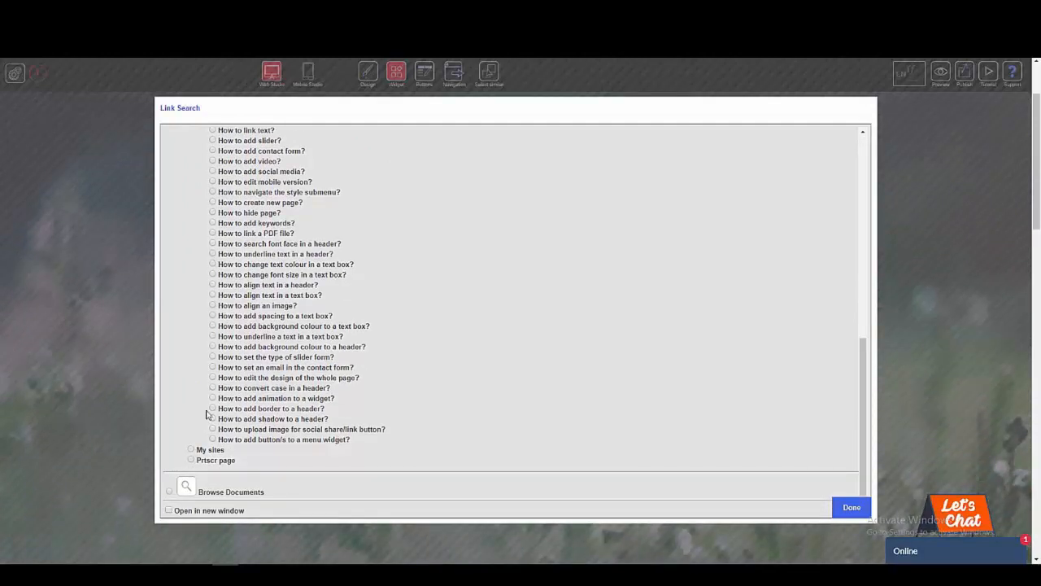
click(191, 461)
click(850, 507)
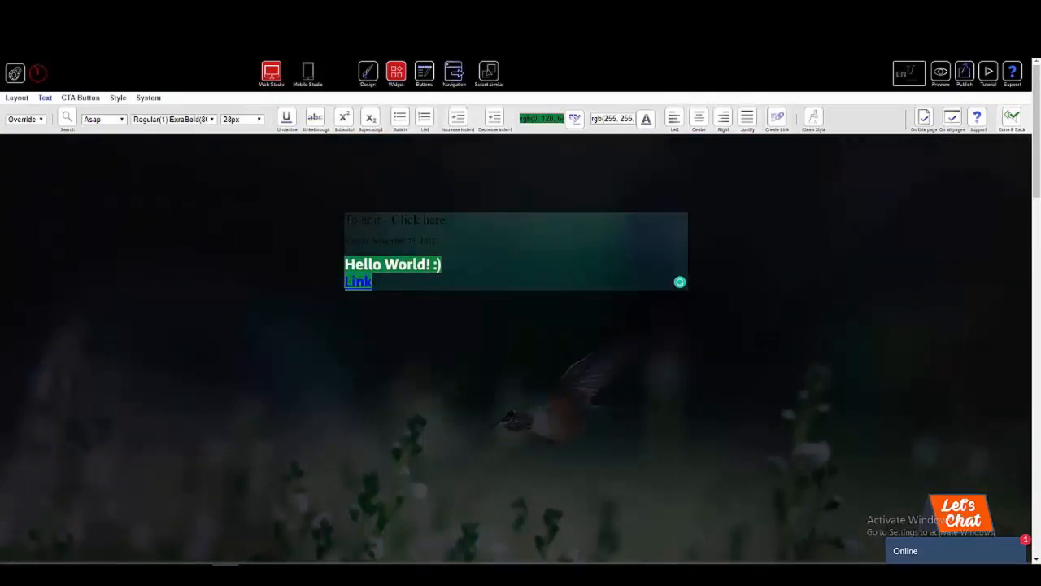
key(shift+Left)
key(shift+Left)
key(shift+Left)
key(shift+Left)
click(777, 121)
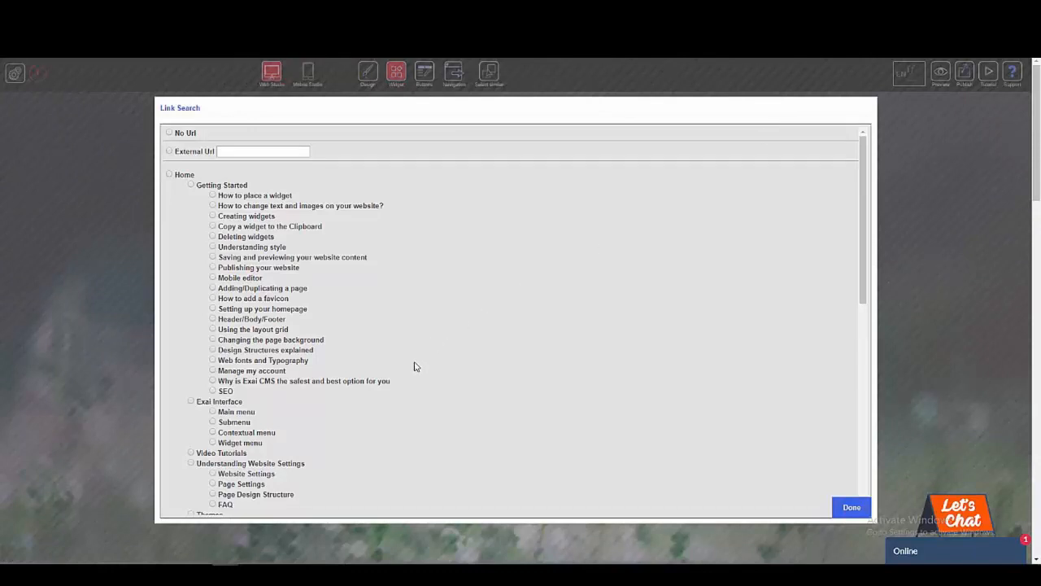
scroll(414, 367, down, 5)
scroll(414, 367, down, 3)
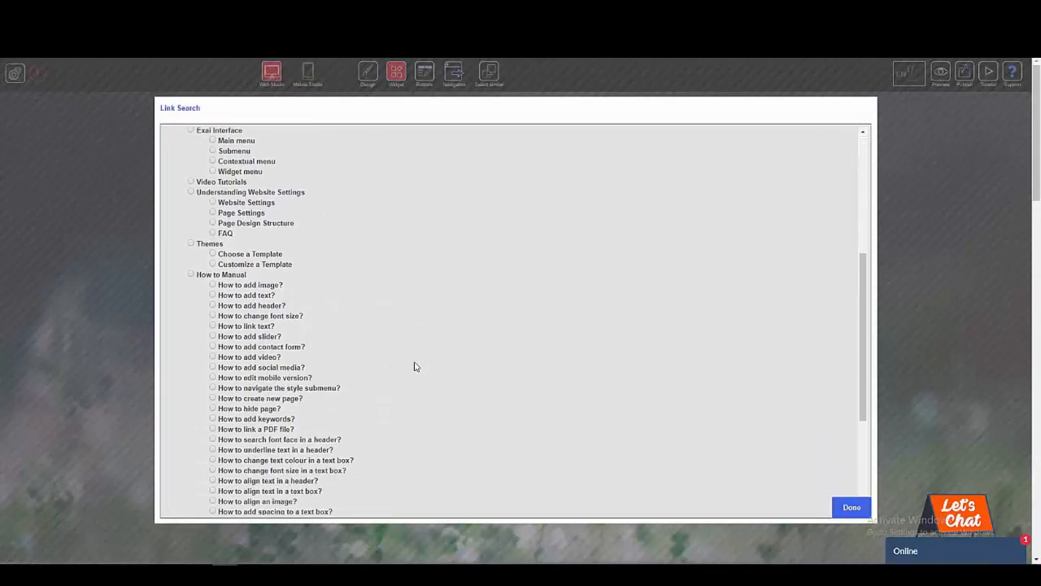
scroll(414, 367, down, 6)
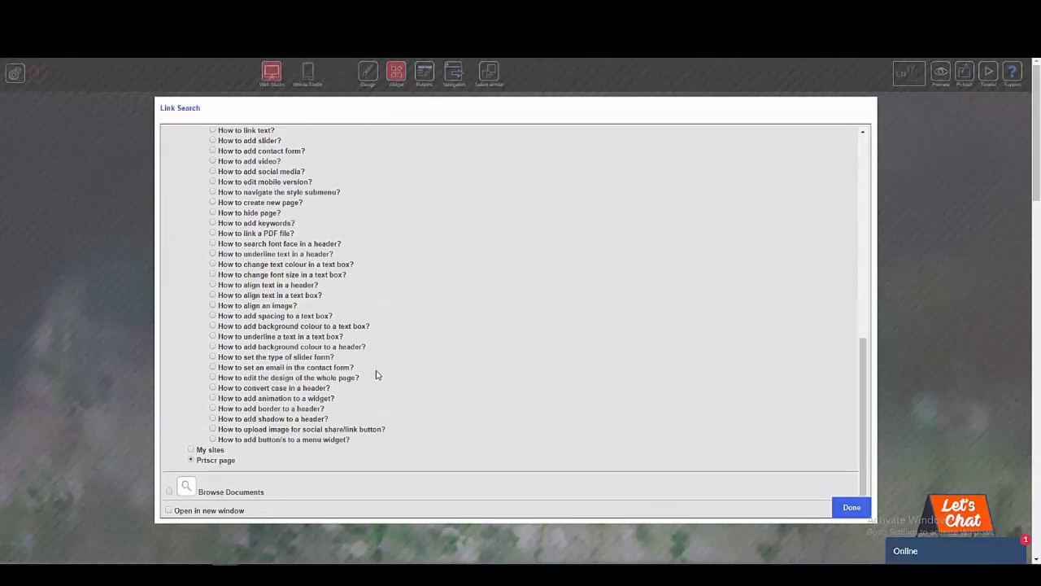
scroll(377, 374, up, 13)
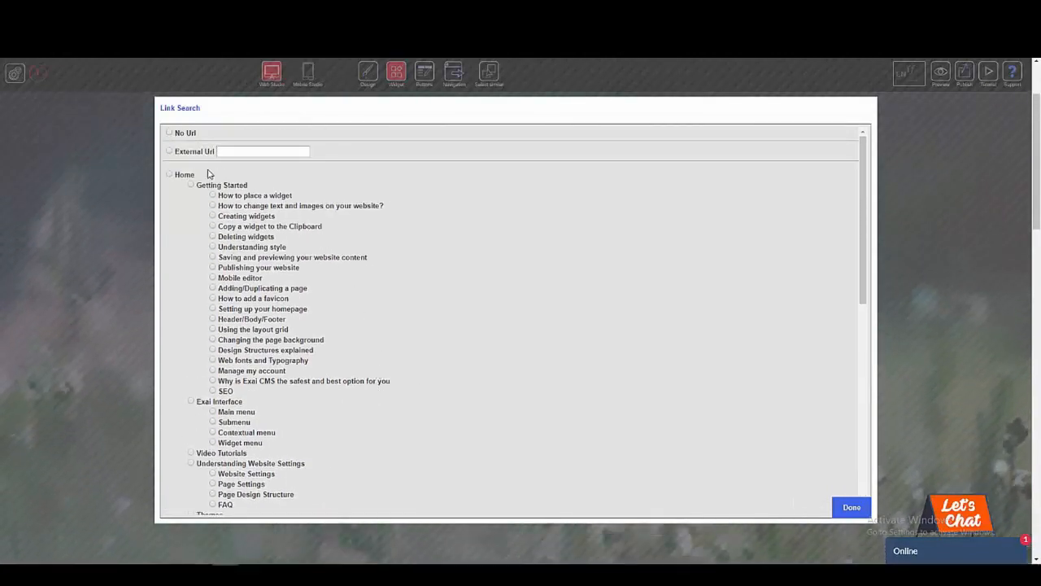
click(170, 151)
click(251, 150)
text(www.exai.com)
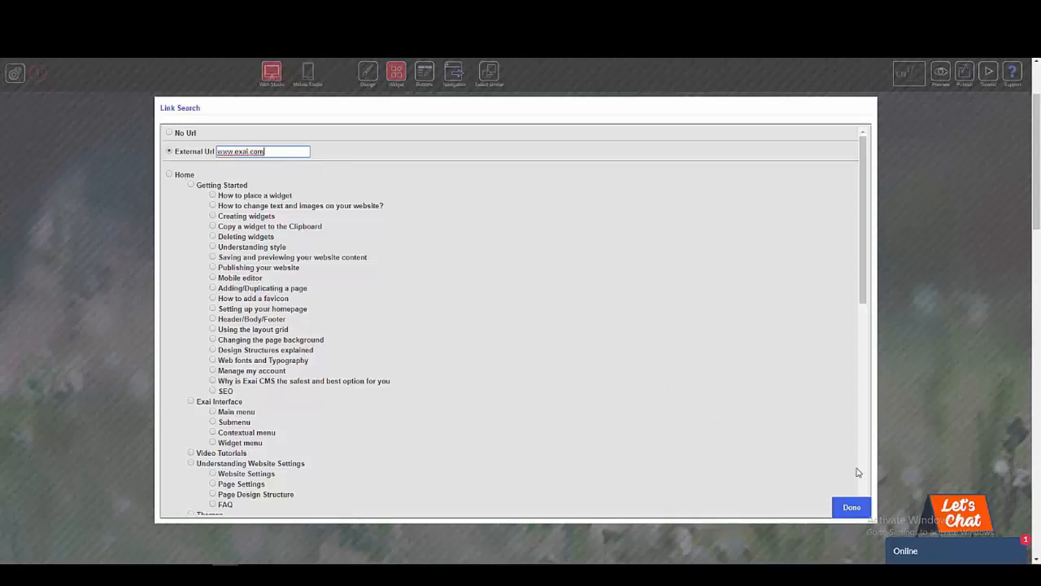
click(854, 508)
scroll(738, 439, up, 2)
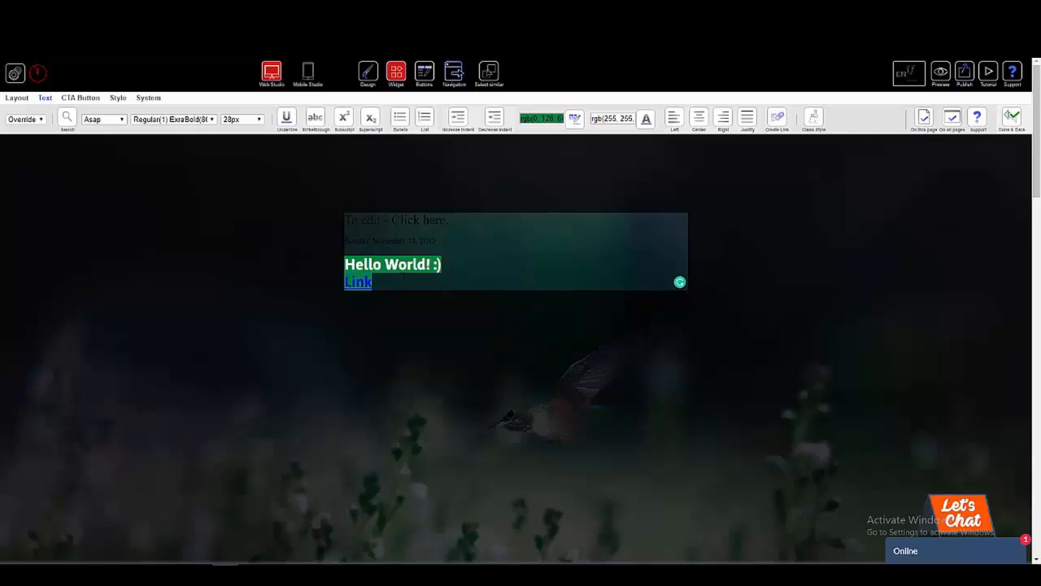
click(461, 297)
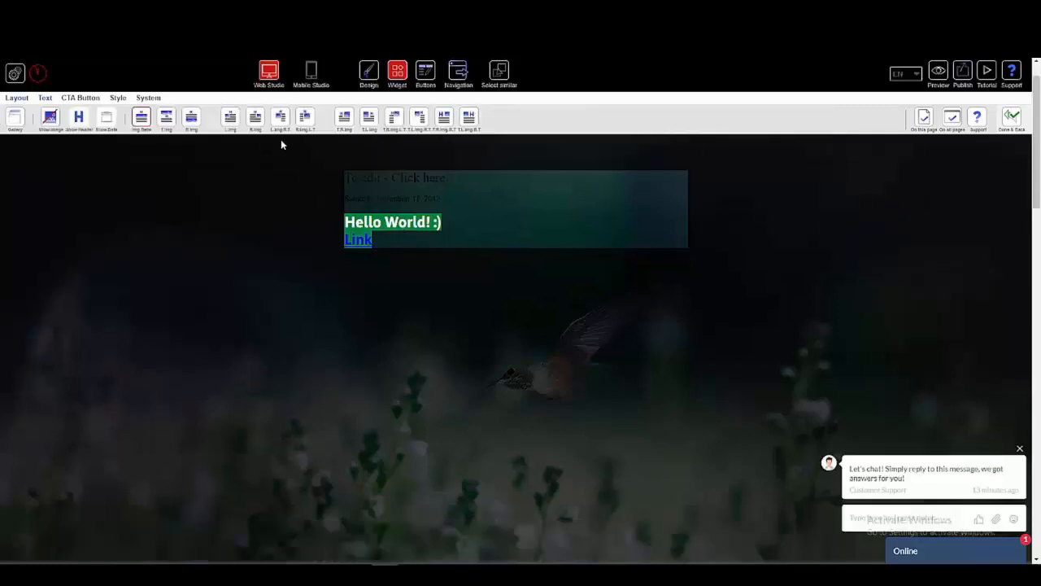
- Hide the article's header and show it again
click(80, 118)
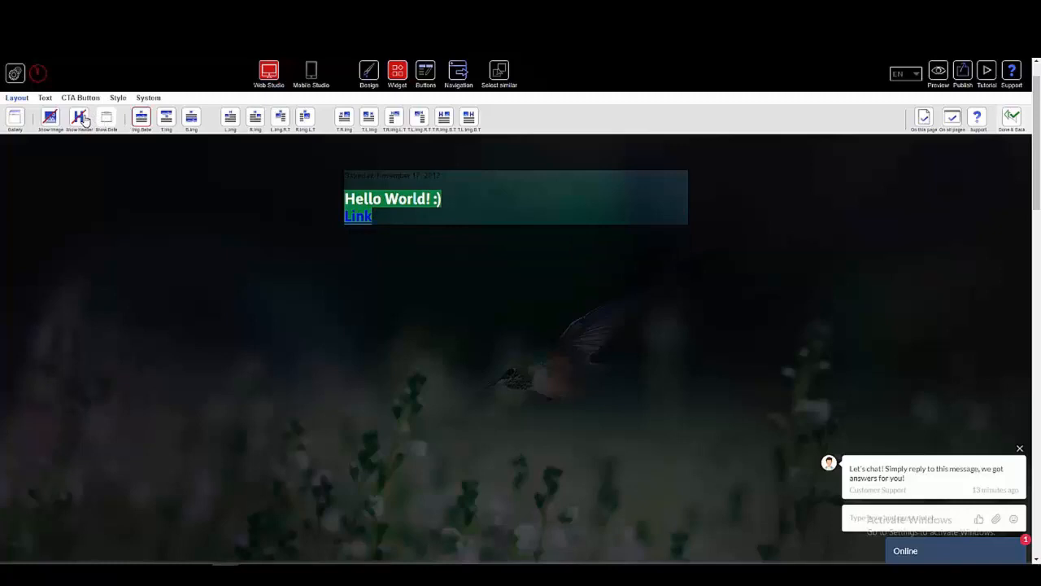
click(81, 118)
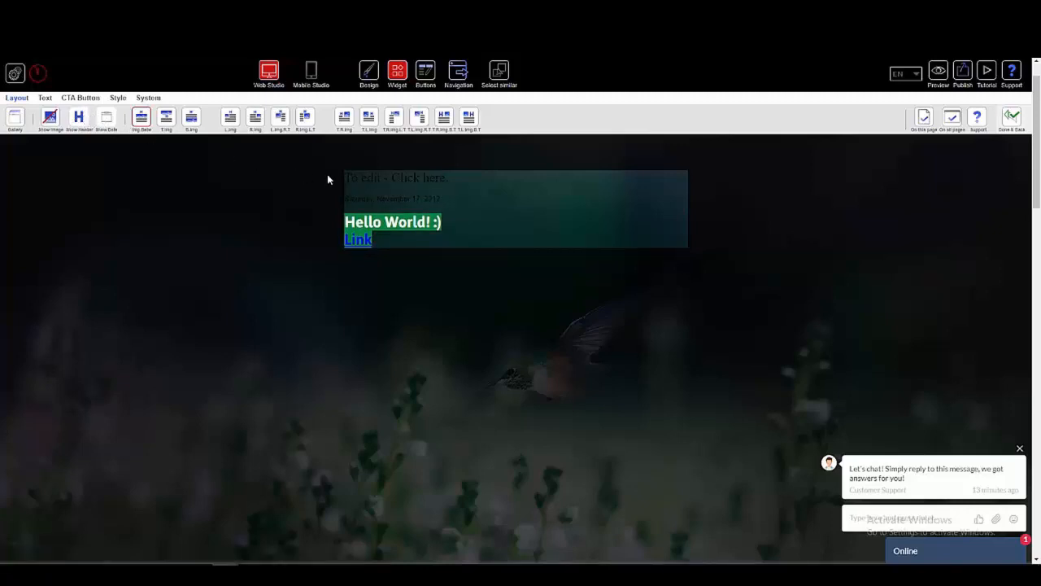
- Replace the article's header text "To edit - Click here." with "This is a header."
click(490, 178)
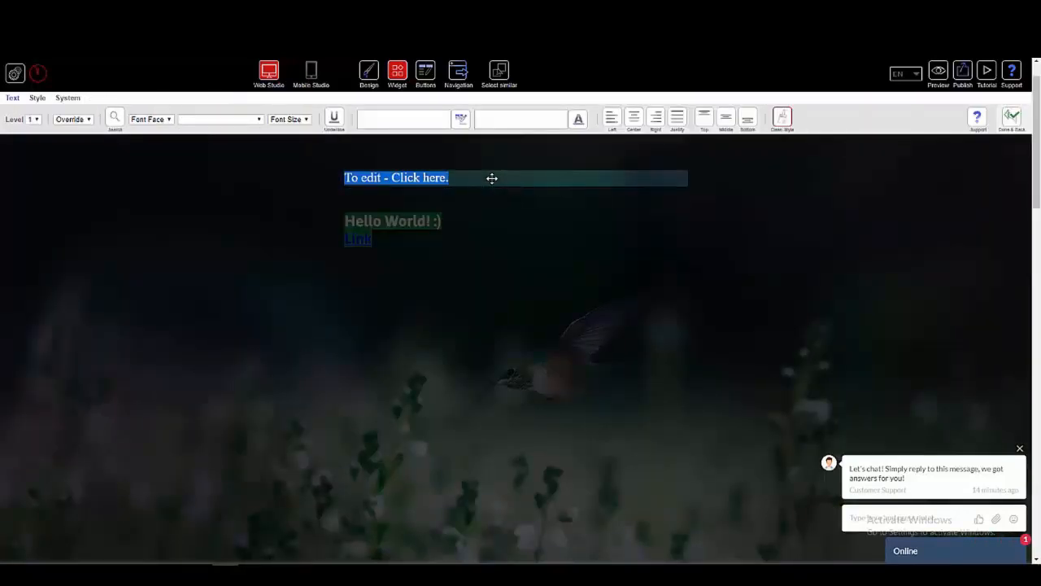
text(This is)
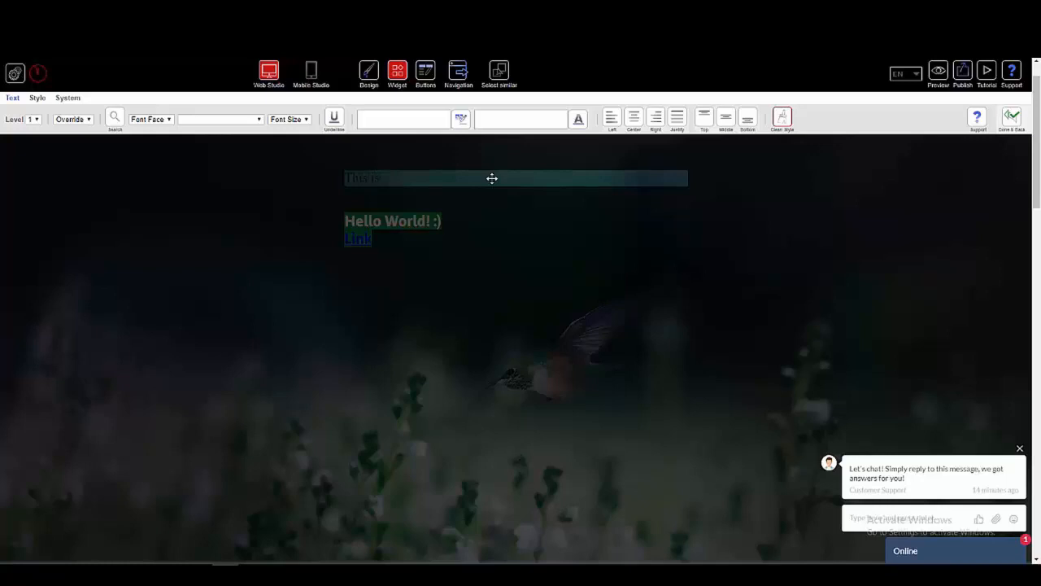
text( a header.)
- Set the heading level of "This is a header." to 2
drag(438, 177, 333, 181)
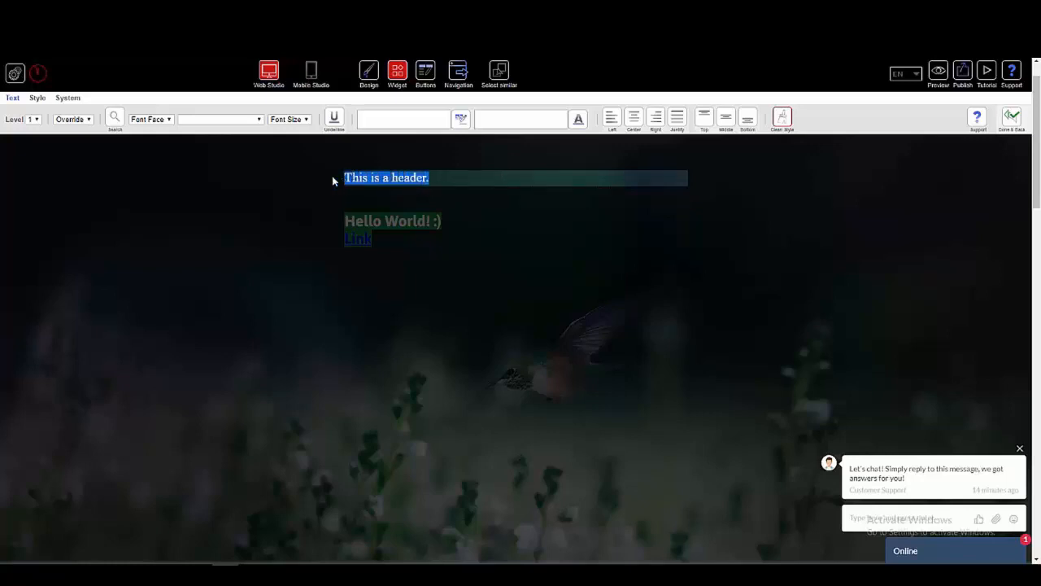
click(38, 121)
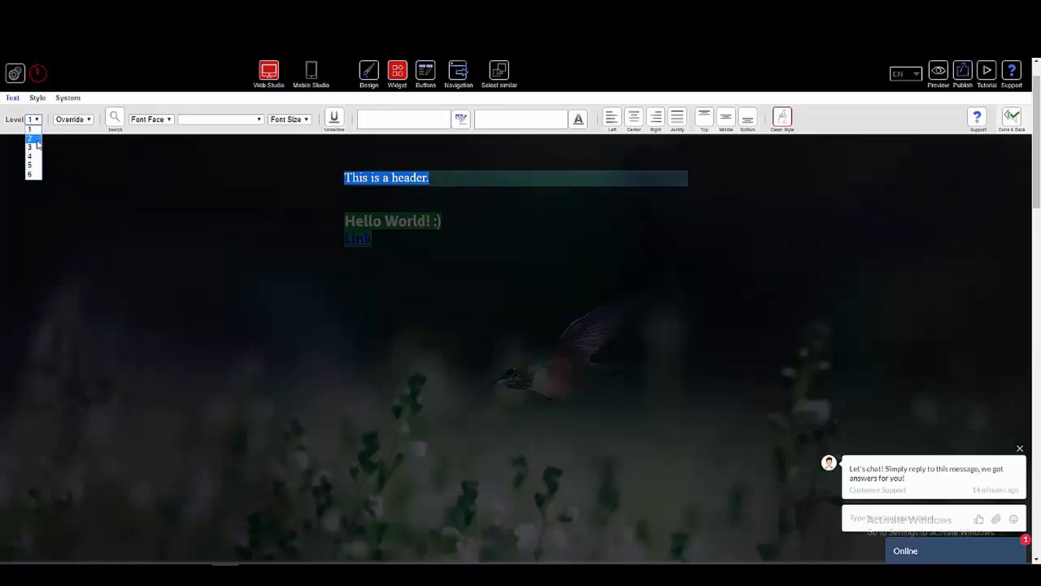
click(37, 139)
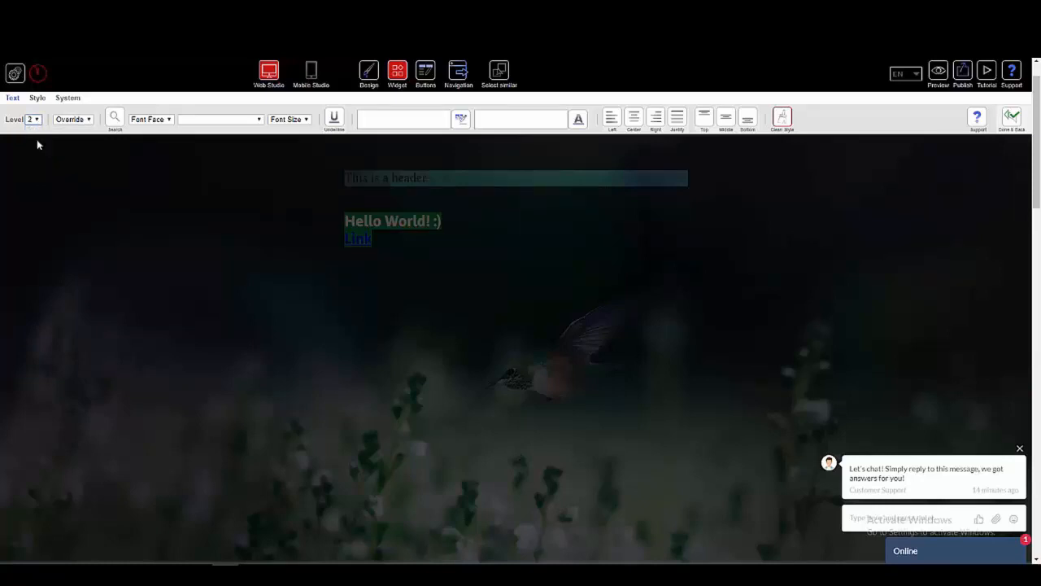
click(85, 120)
click(89, 122)
- Choose the Cairo font with the Regular(1) Black(900) Condensed(5) style for the whole header text
drag(430, 220, 303, 213)
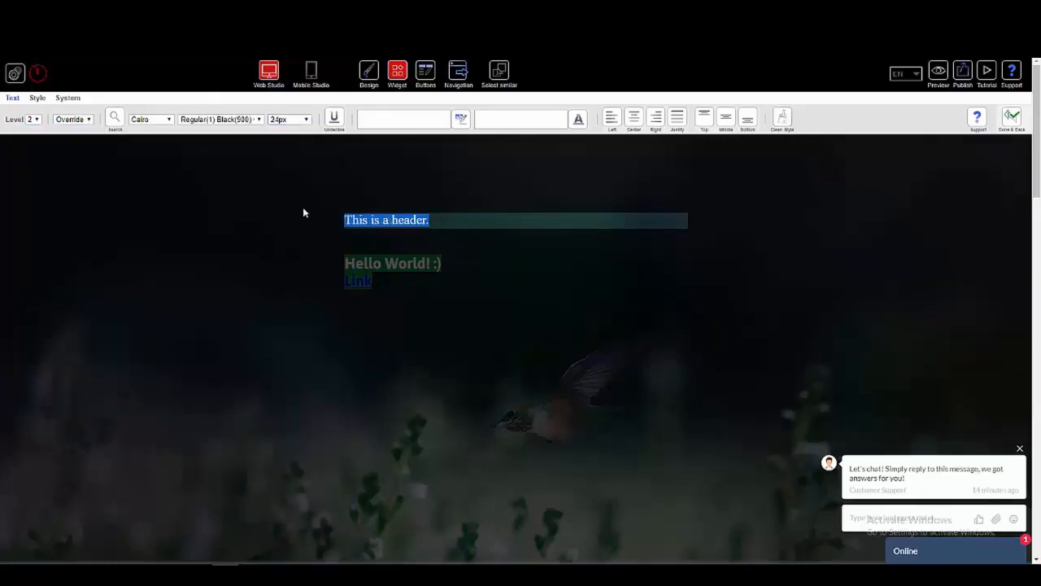
click(149, 120)
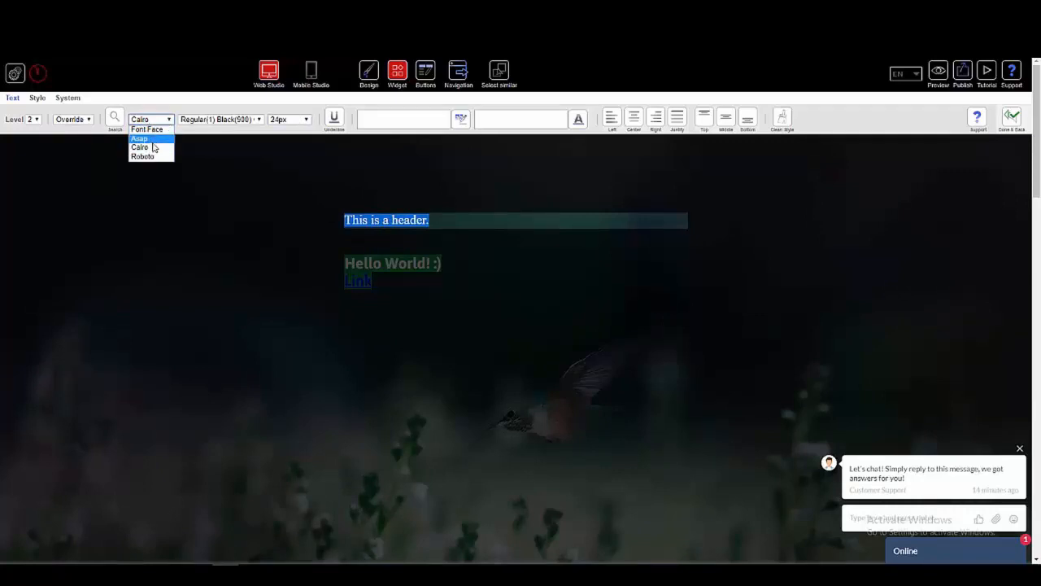
click(153, 148)
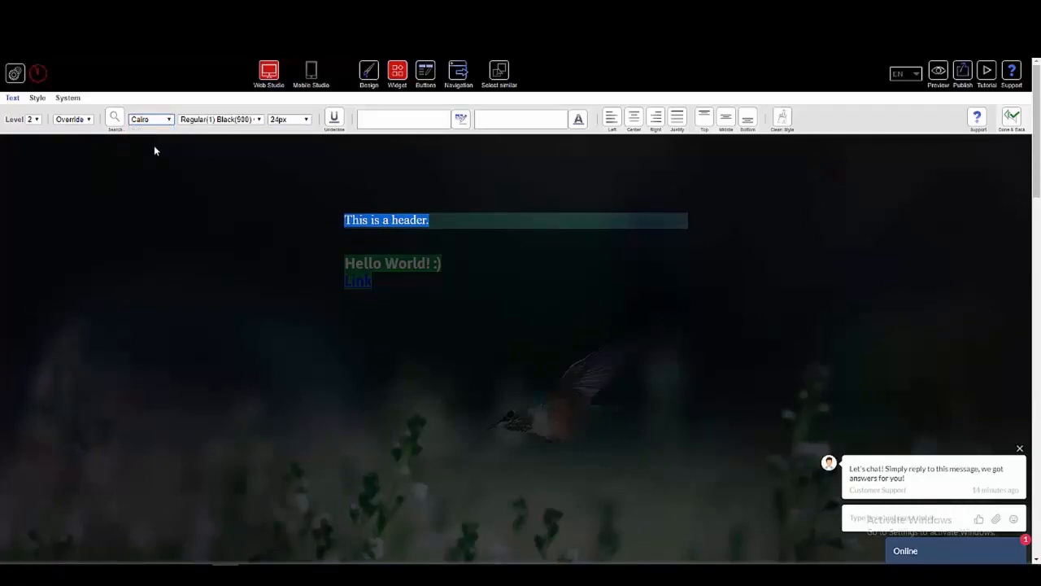
click(210, 120)
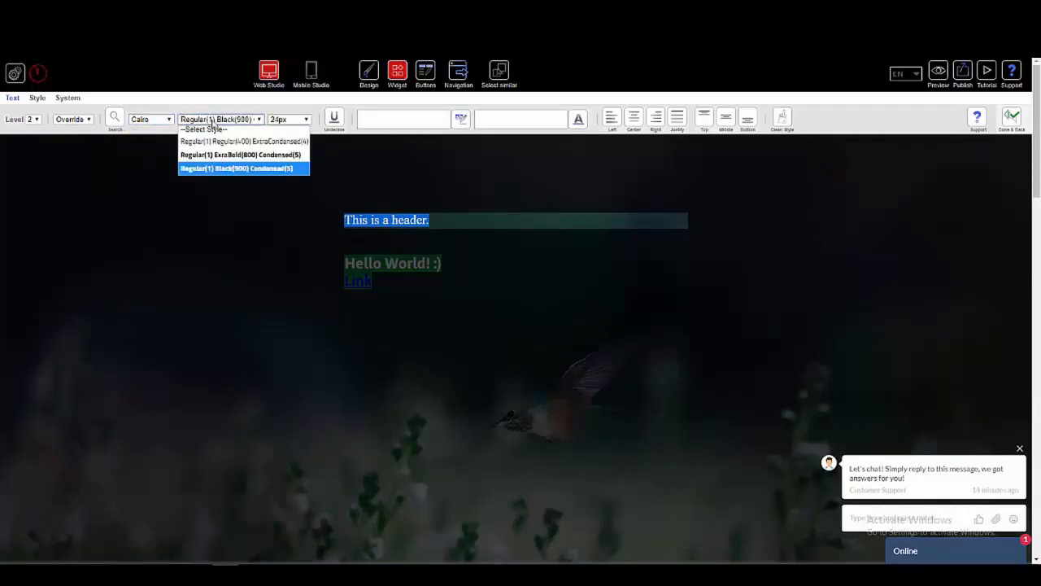
click(295, 168)
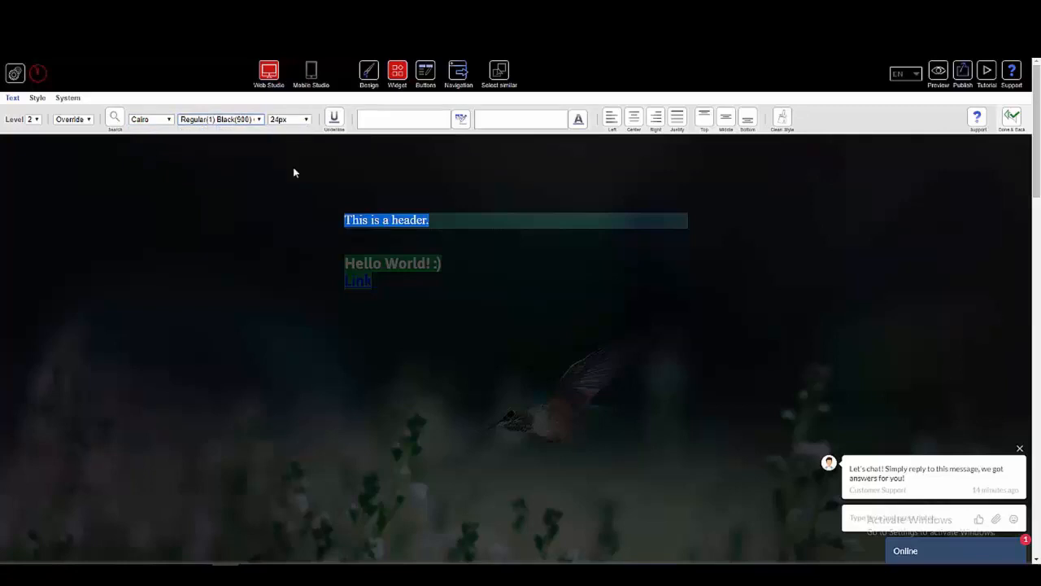
- Try a font size of 16px on the header and settle on 36px
click(287, 121)
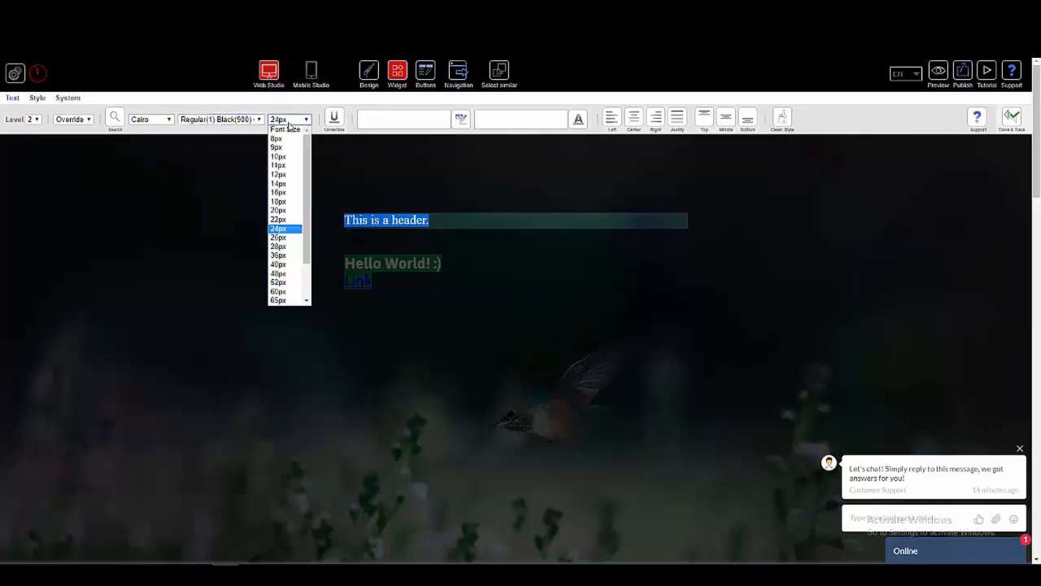
click(285, 199)
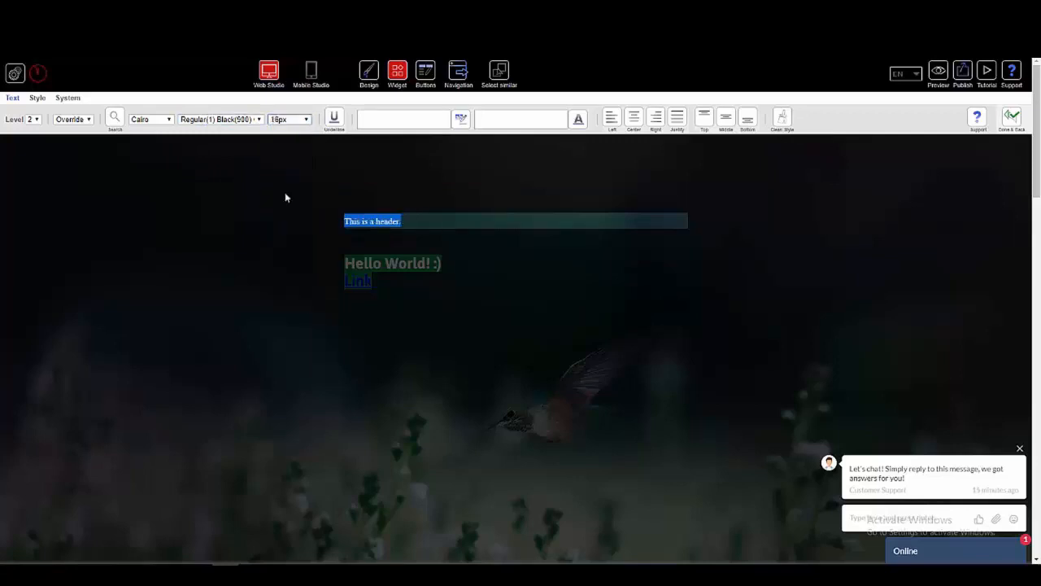
click(285, 121)
click(281, 255)
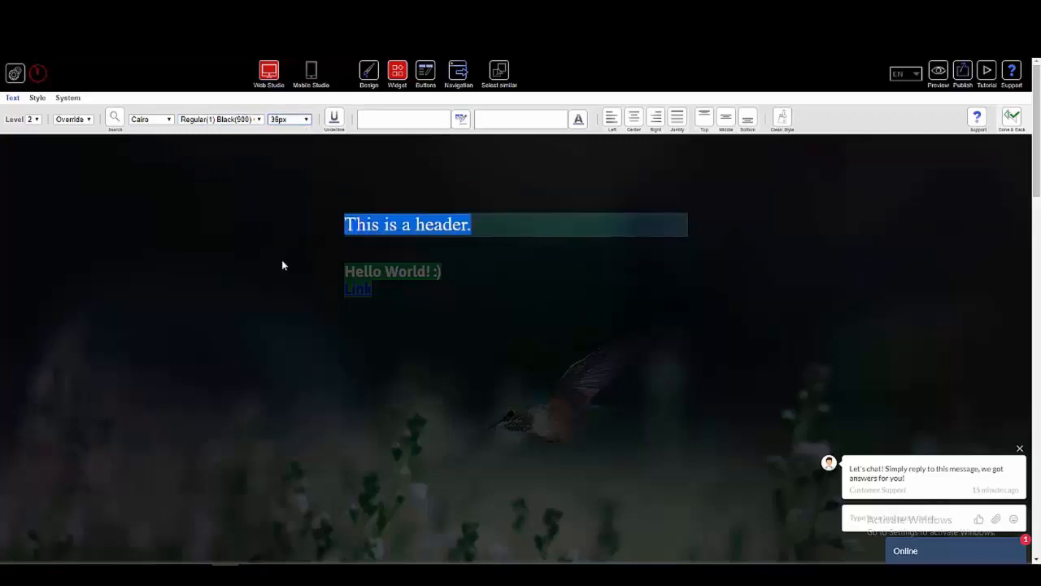
- Clear the header's font style and reapply Regular(1) Black(900) Condensed(5)
click(220, 119)
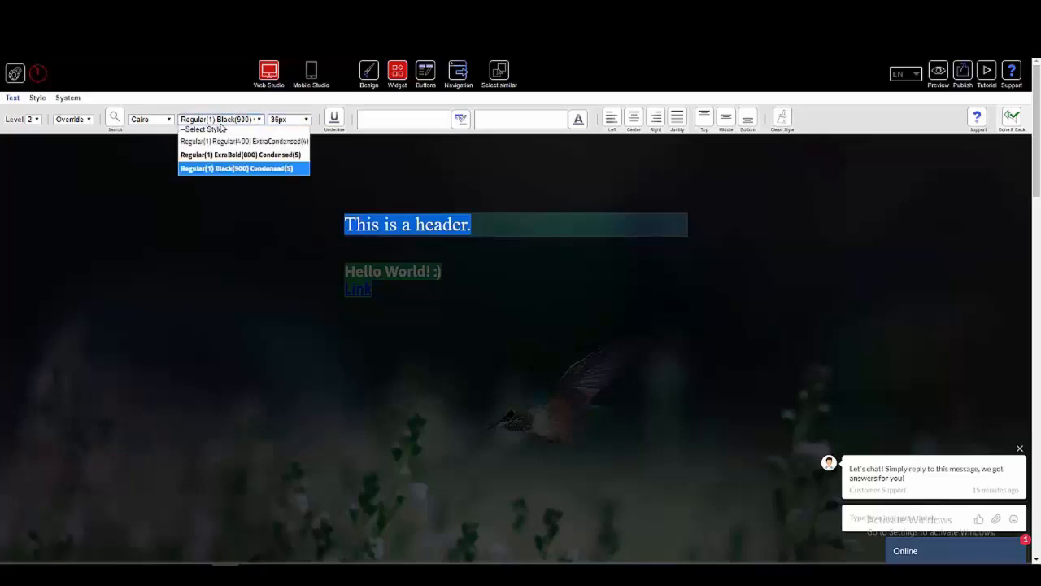
click(221, 129)
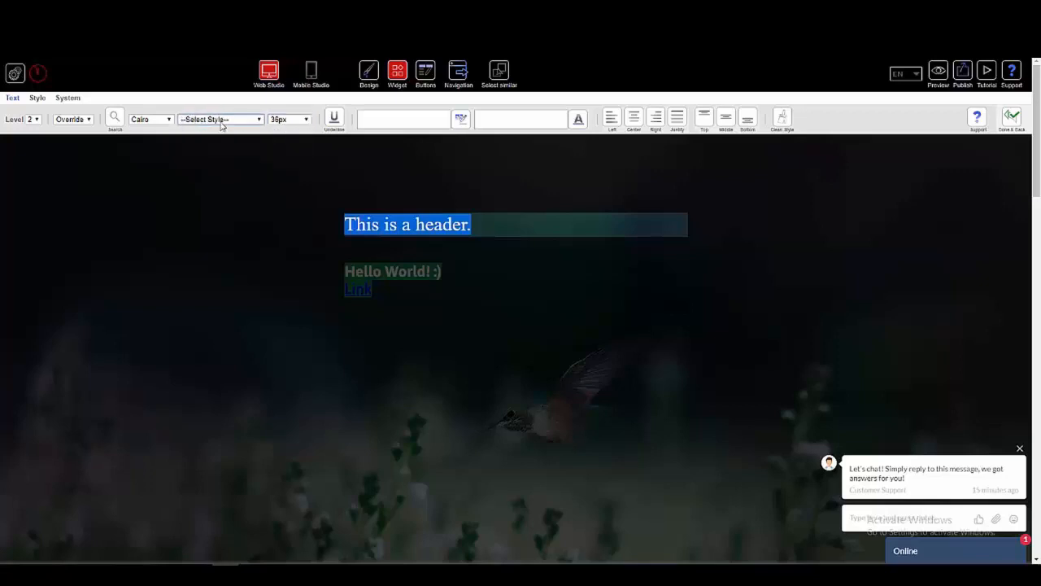
click(223, 120)
click(234, 167)
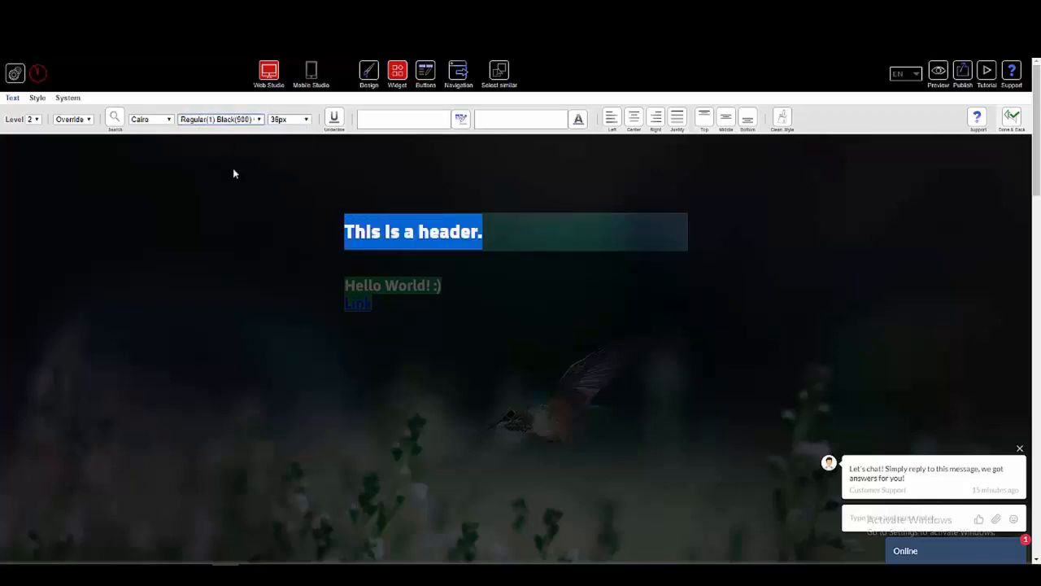
- Colour the whole header text cyan, rgb(0, 255, 255)
click(494, 236)
drag(495, 236, 325, 228)
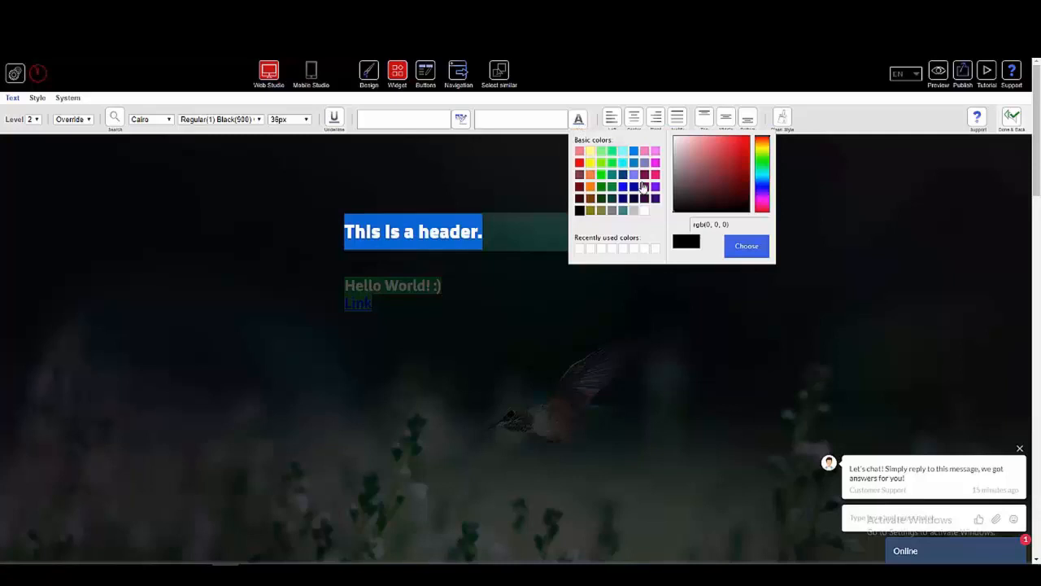
click(625, 163)
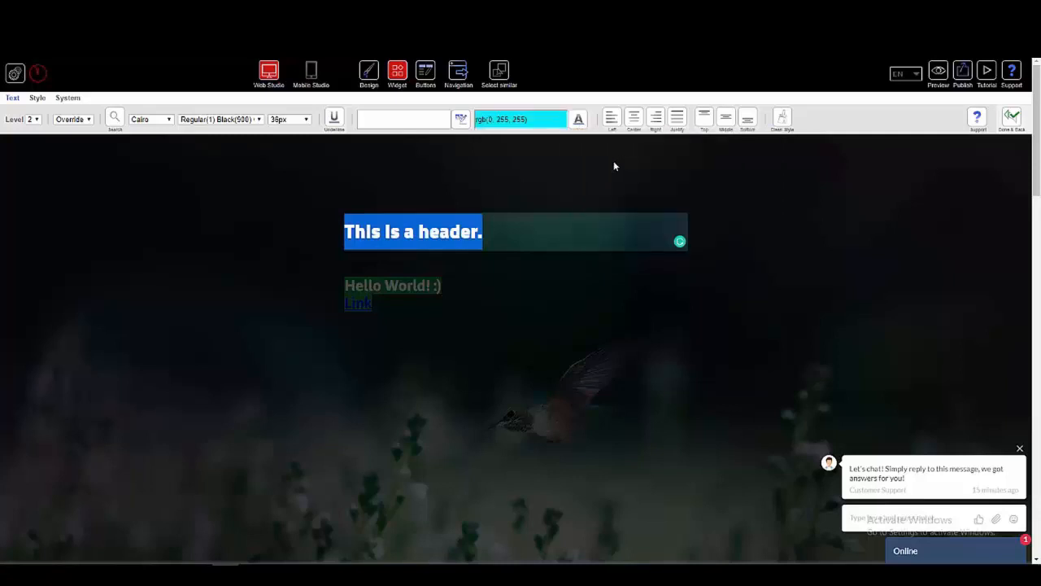
click(499, 220)
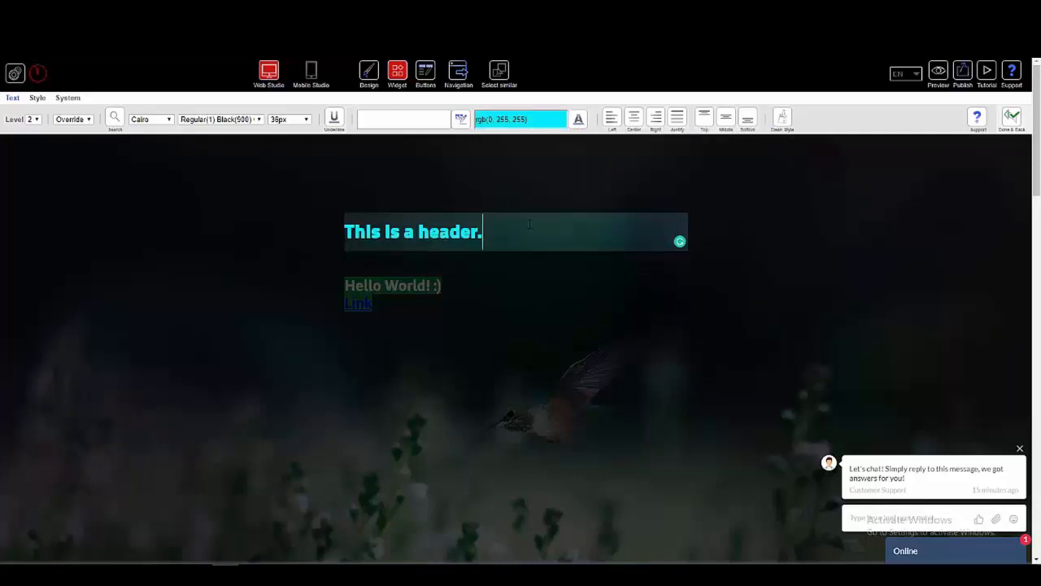
- Give the header text a white background colour, rgb(255, 255, 255)
drag(480, 233, 365, 202)
click(460, 121)
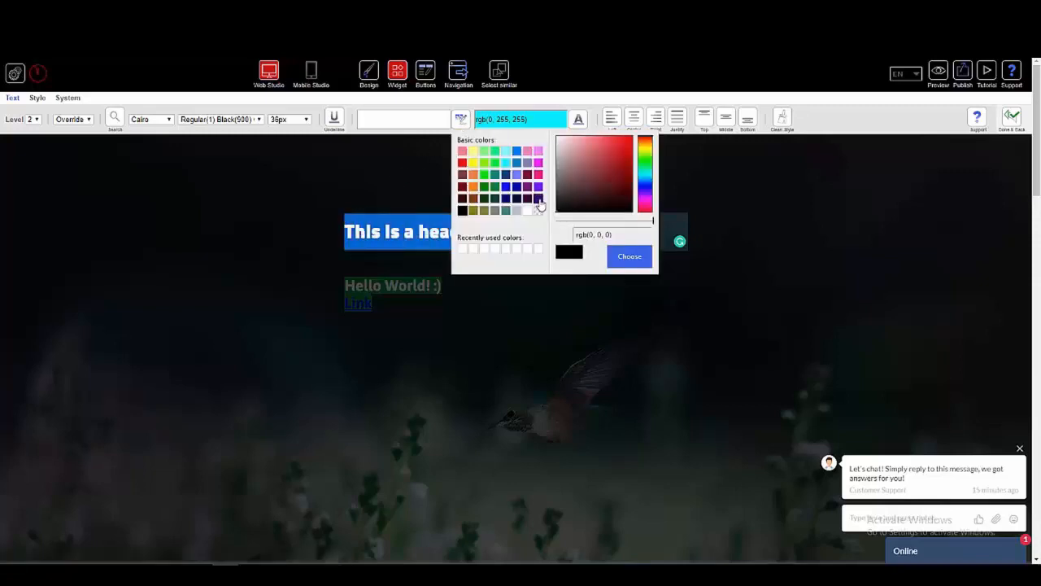
click(529, 214)
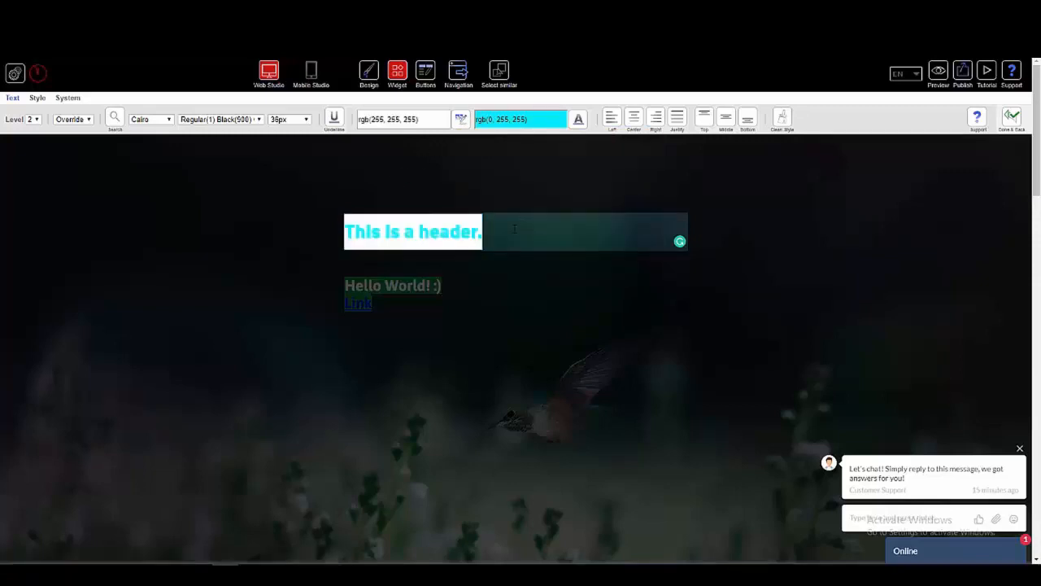
- Make the header text's background colour transparent, rgba(0, 0, 0, 0)
drag(514, 228, 361, 203)
click(461, 120)
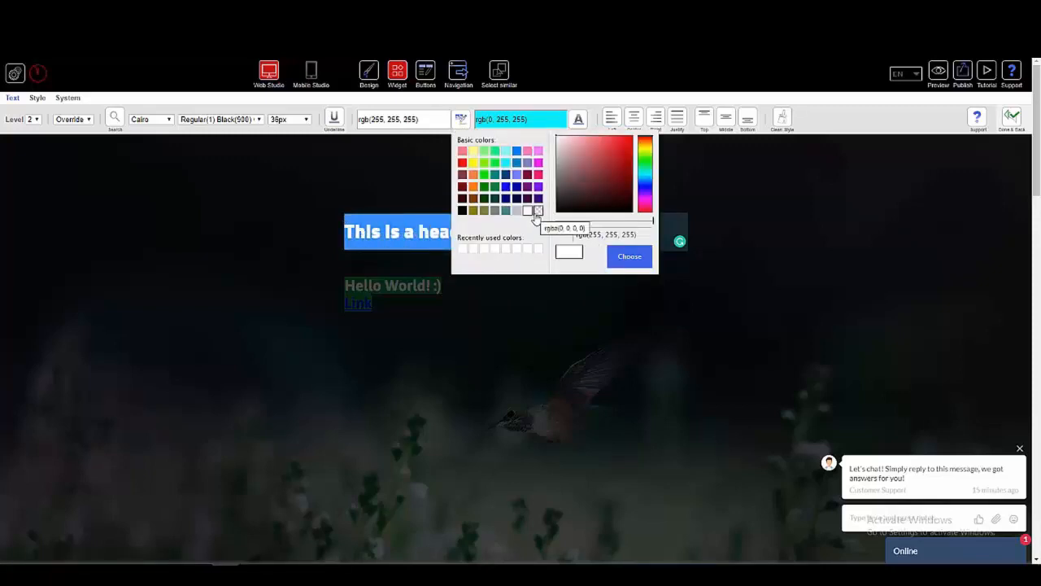
click(499, 231)
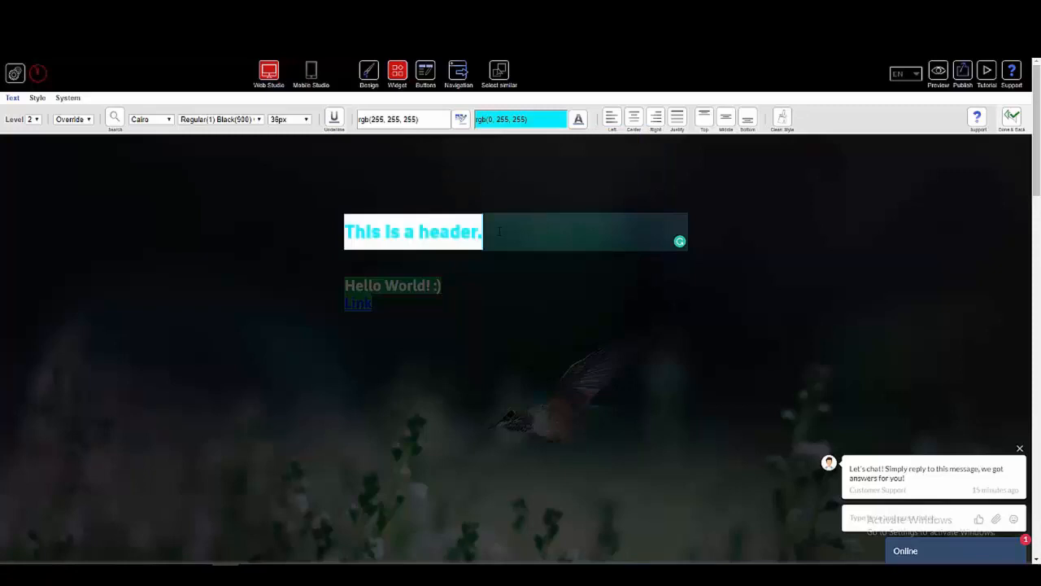
drag(499, 232, 412, 171)
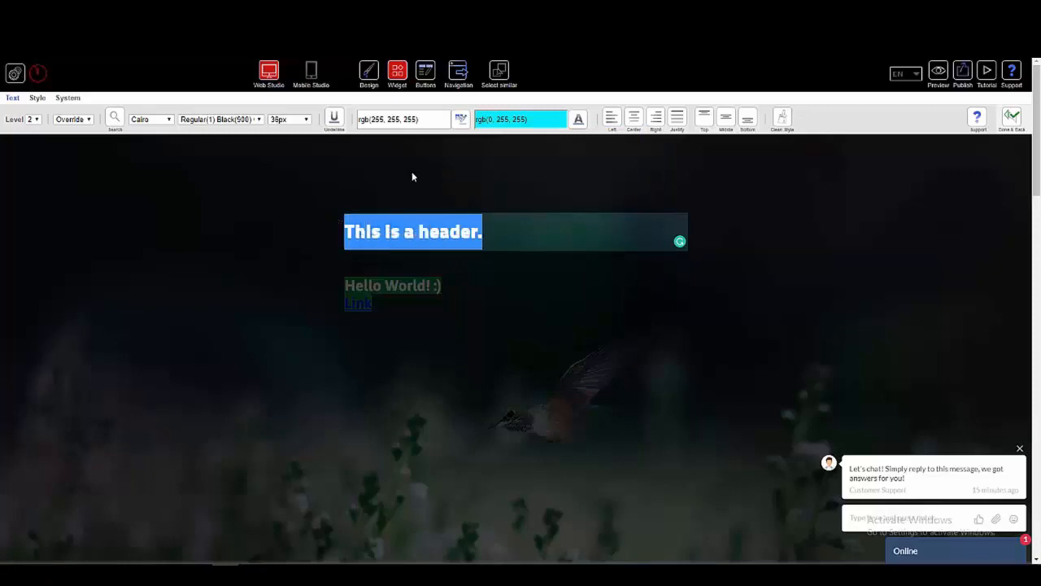
click(460, 121)
click(462, 121)
click(462, 122)
click(540, 213)
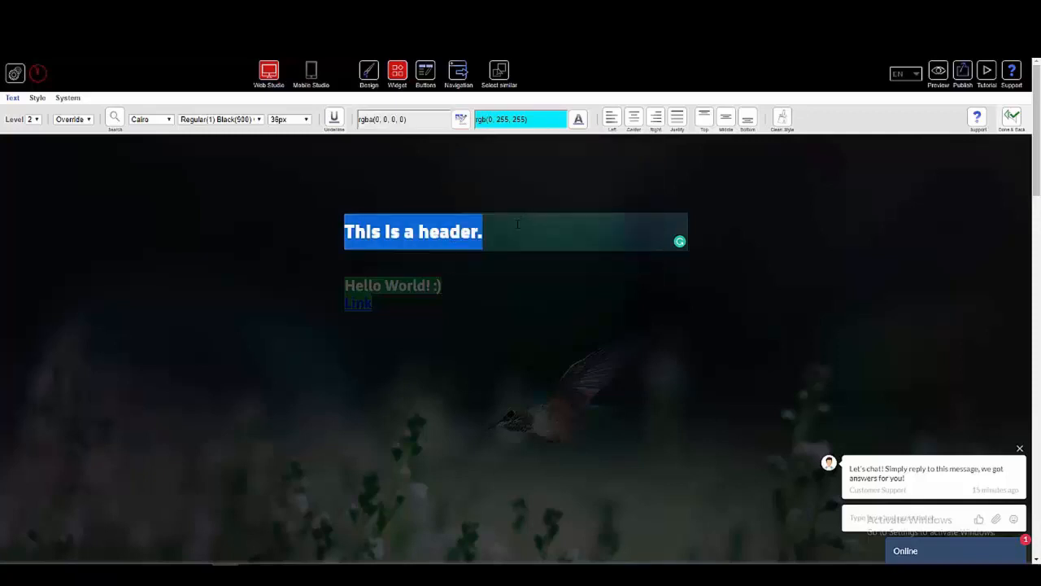
- Underline the entire header text "This is a header."
click(517, 224)
key(shift+Left)
key(shift+Left)
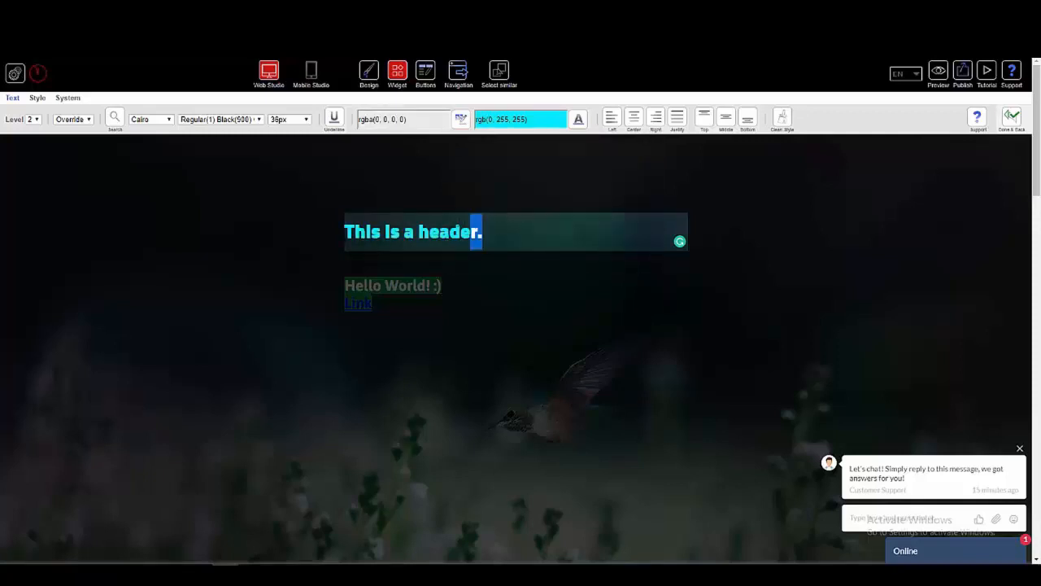
drag(483, 232, 337, 217)
click(335, 120)
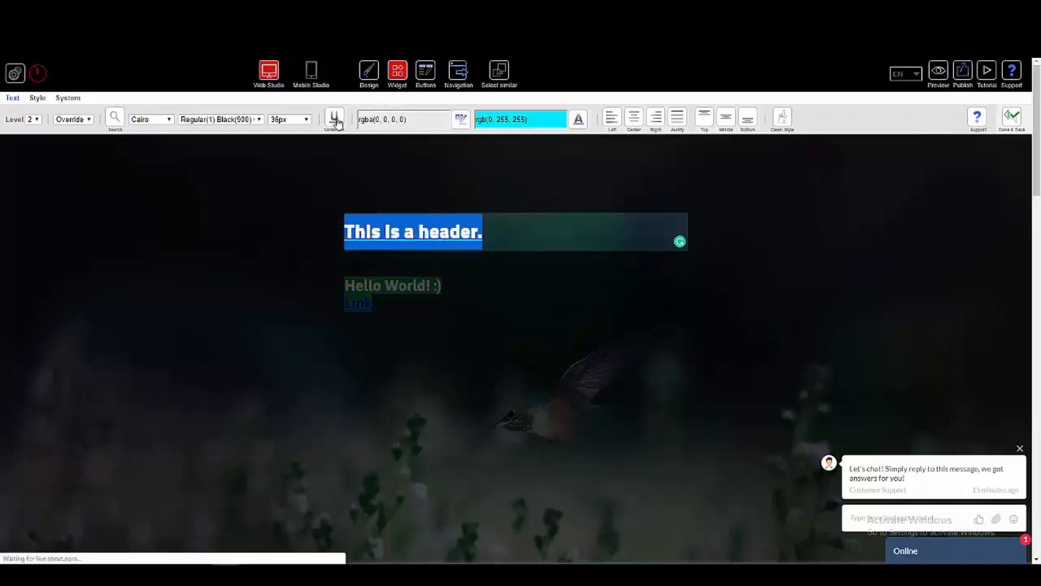
click(521, 222)
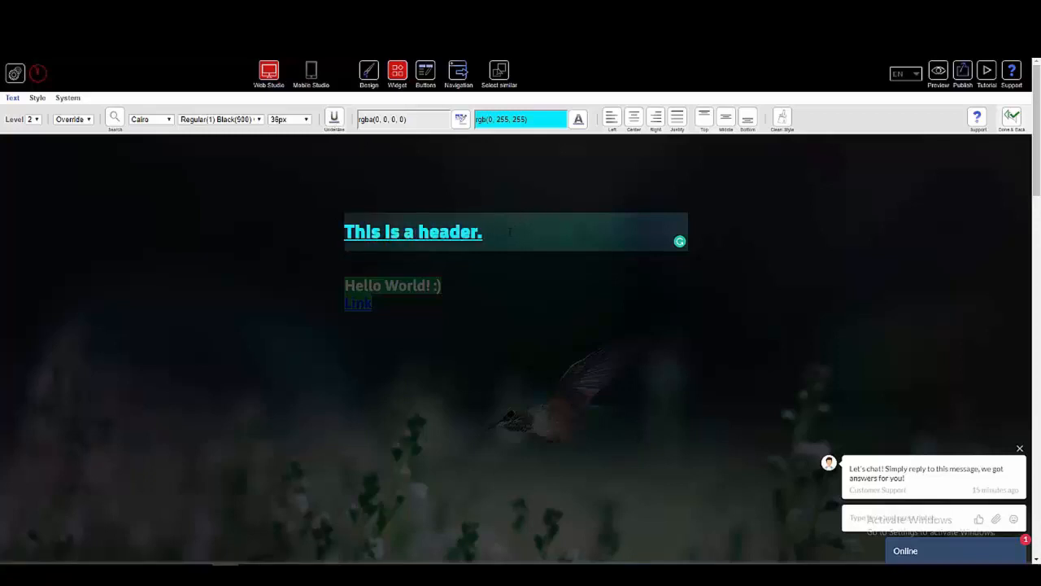
- Remove the underline from the whole header text
drag(483, 232, 342, 235)
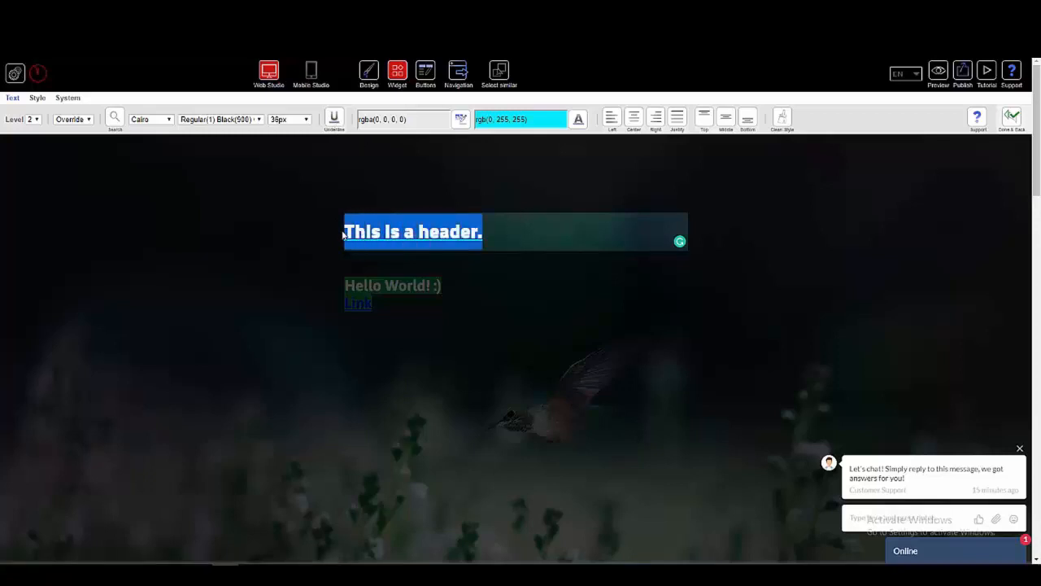
click(333, 120)
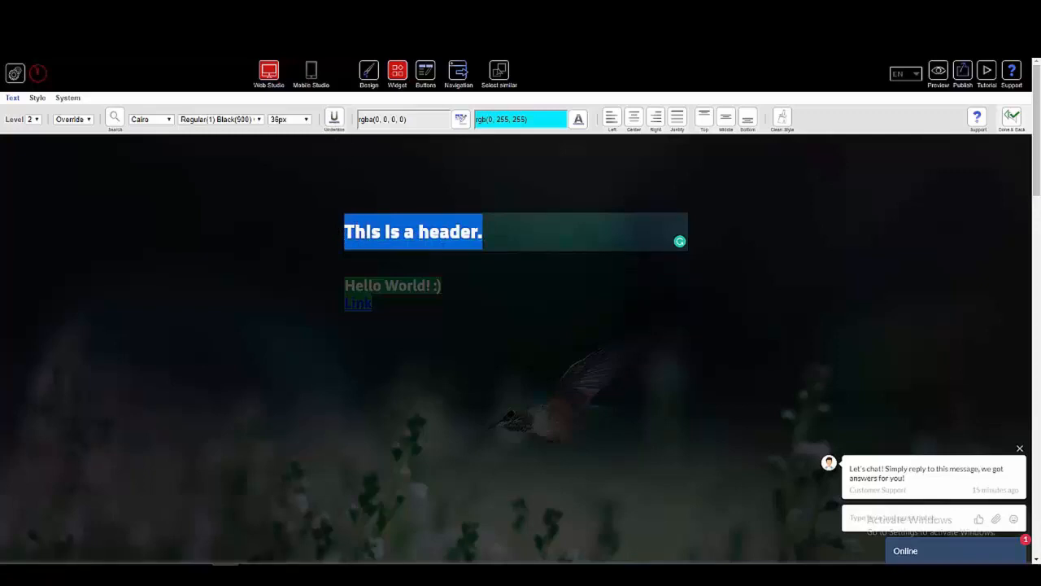
click(493, 234)
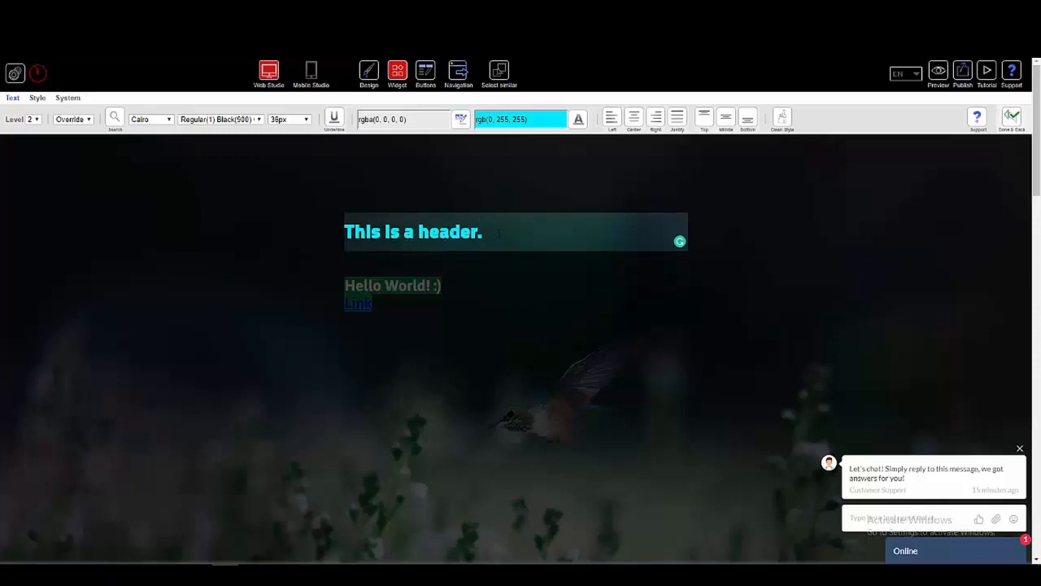
- Try center, right and left alignment on the header text, finishing with it aligned to the center
drag(499, 233, 352, 229)
click(633, 118)
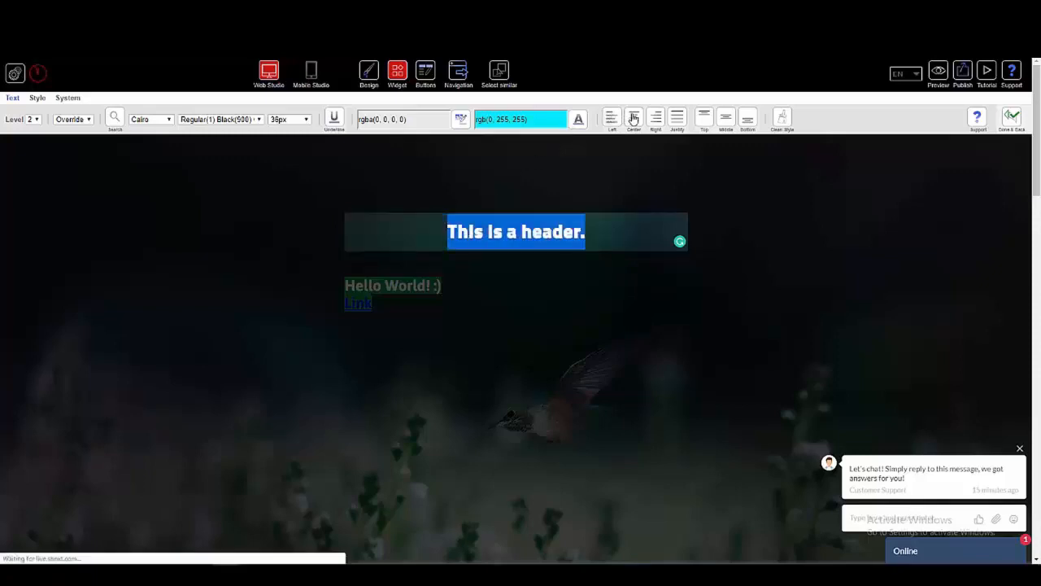
click(657, 119)
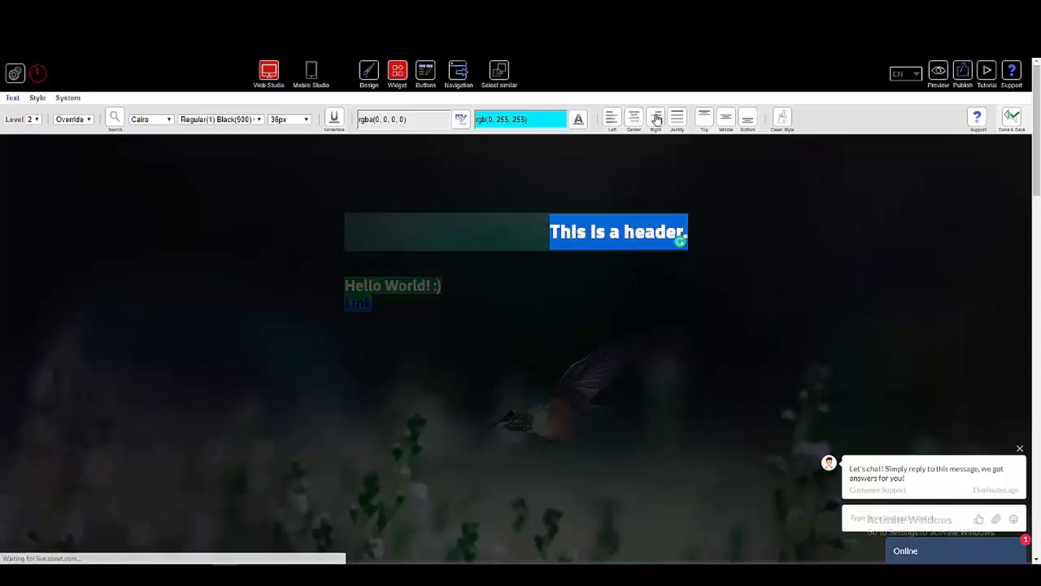
click(637, 118)
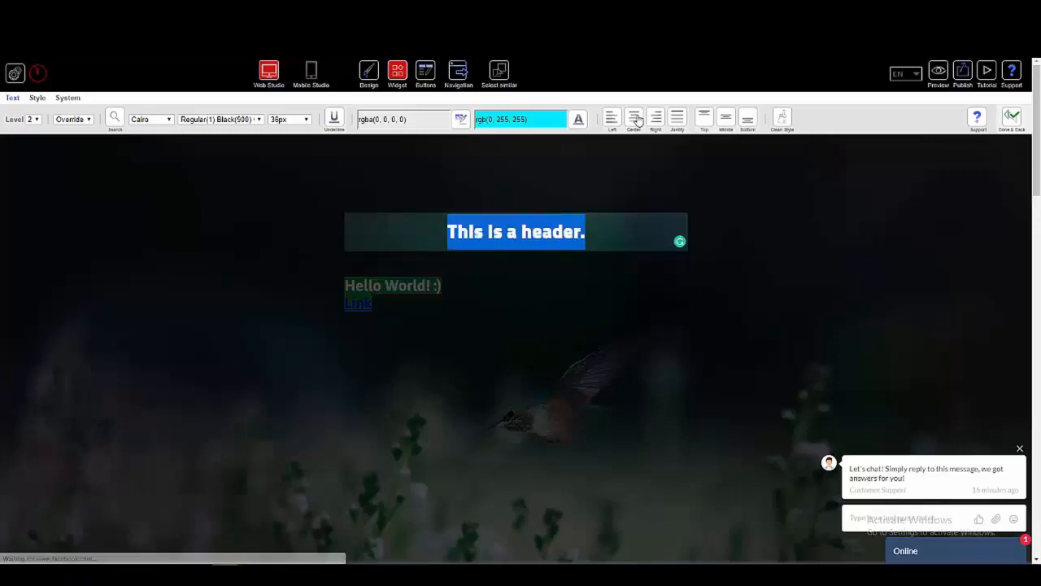
click(615, 119)
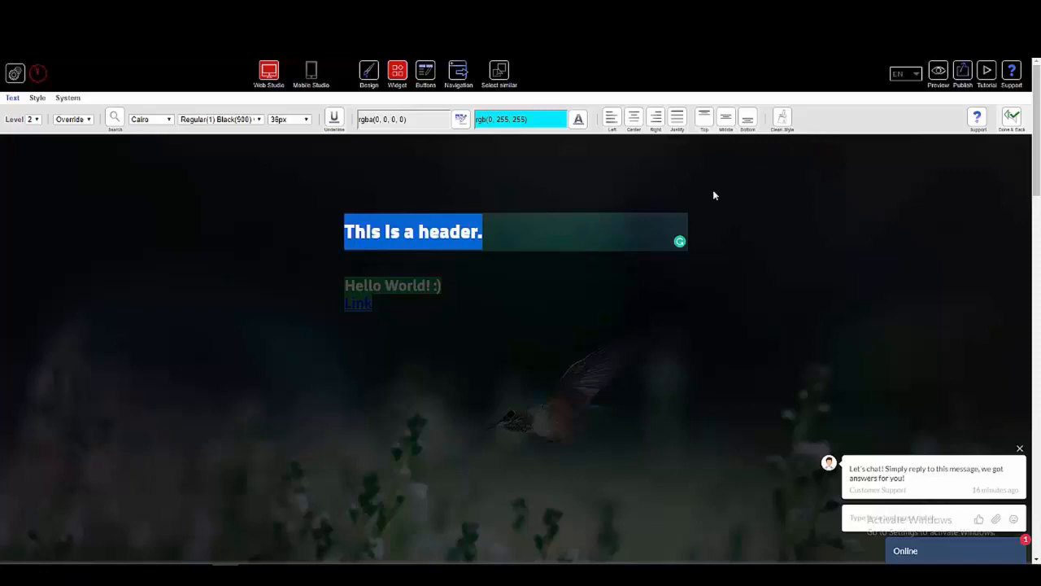
click(633, 119)
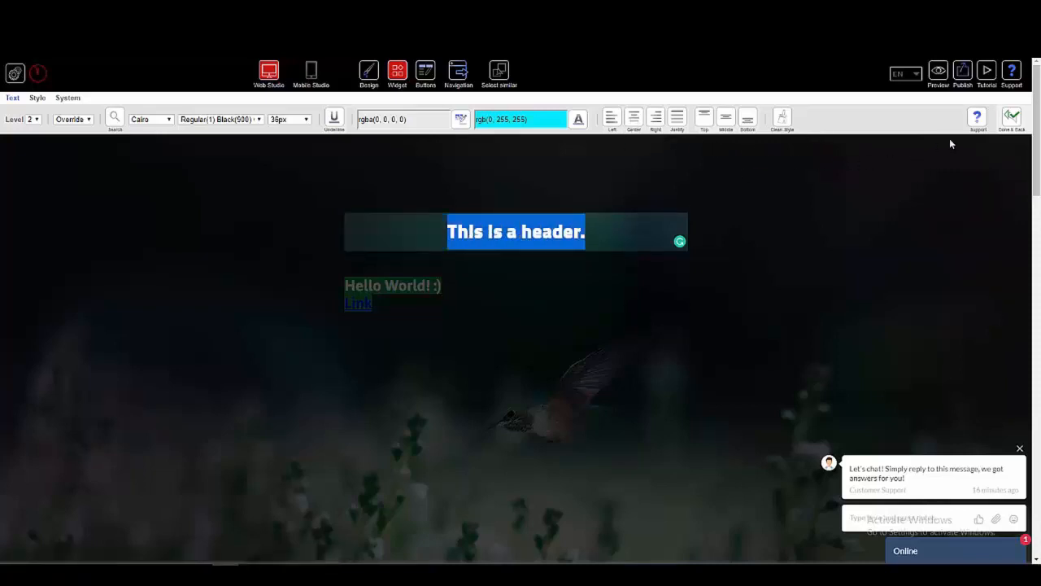
scroll(1011, 120, down, 1)
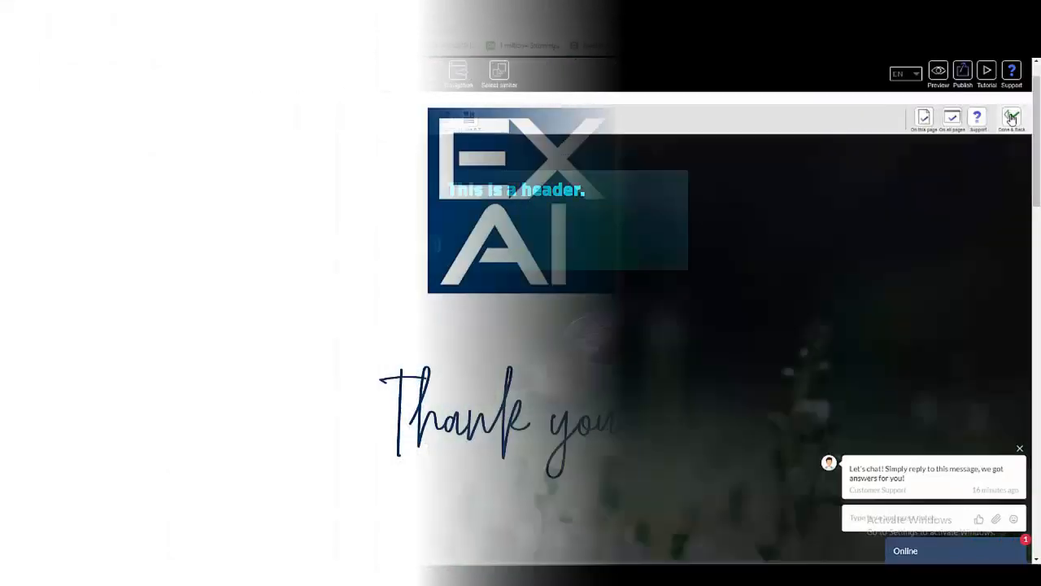